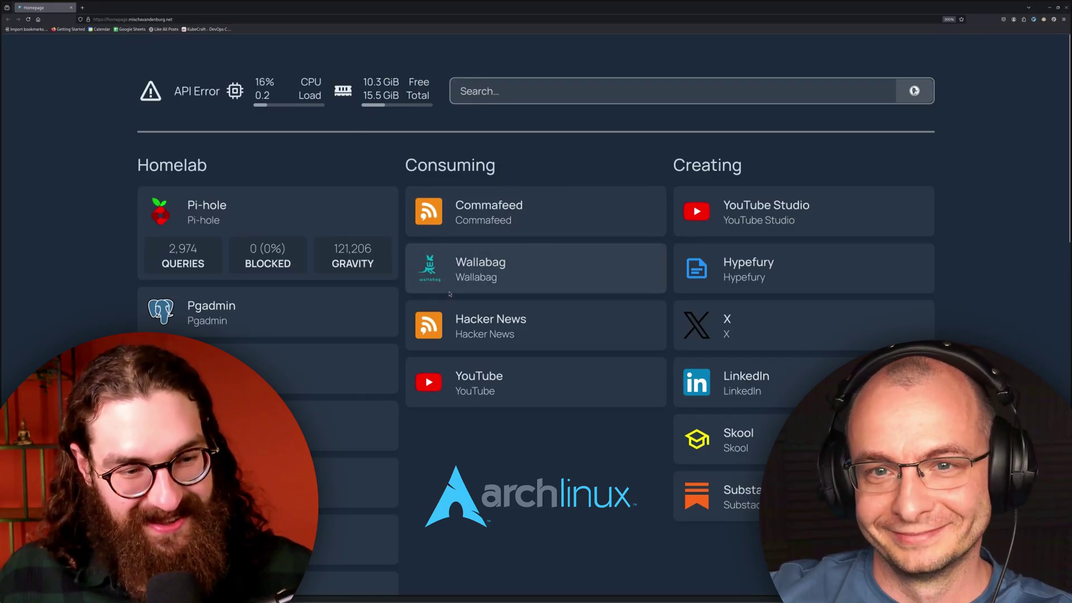
{"action": "scroll", "coordinate": [444, 289], "scroll_direction": "down", "scroll_amount": 4}
{"action": "scroll", "coordinate": [441, 285], "scroll_direction": "up", "scroll_amount": 4}
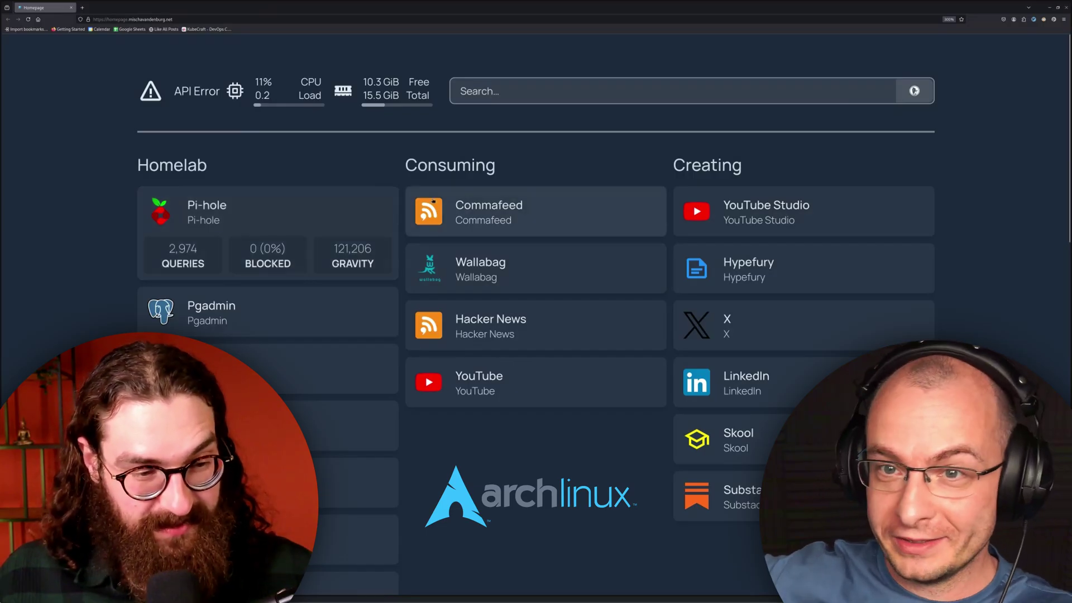
- Switch between the terminal and the browser to reach the homelab README
{"action": "key", "text": "alt+Tab"}
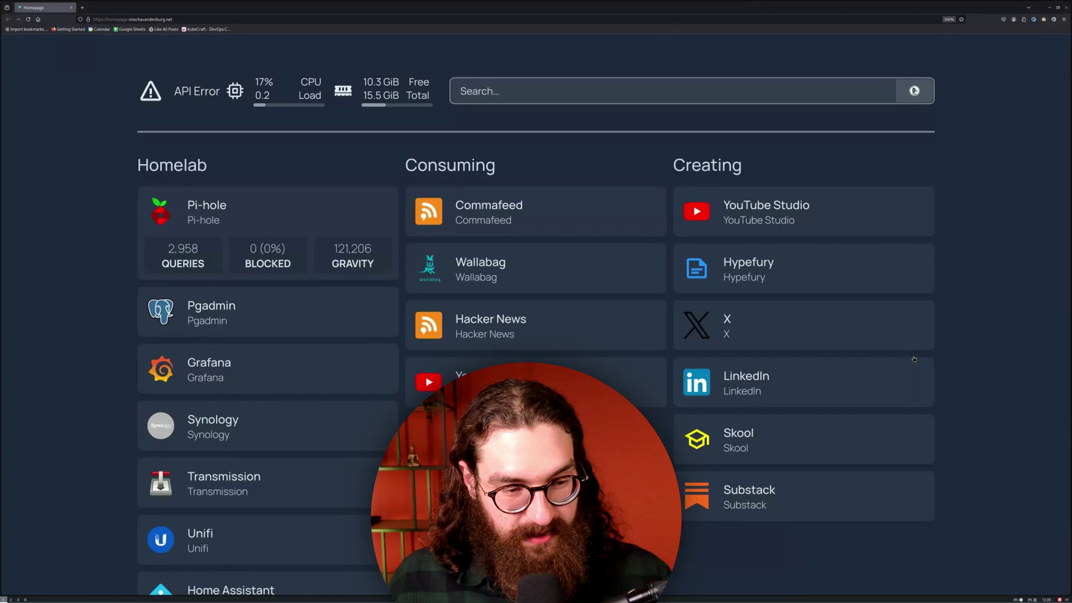
{"action": "key", "text": "alt+Tab"}
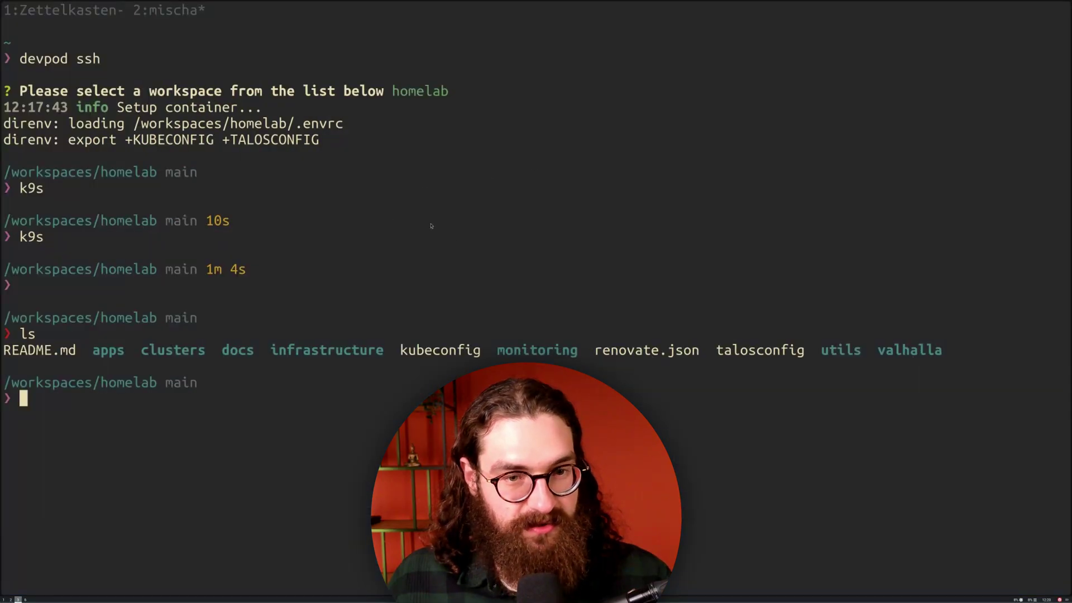
{"action": "key", "text": "alt+Tab"}
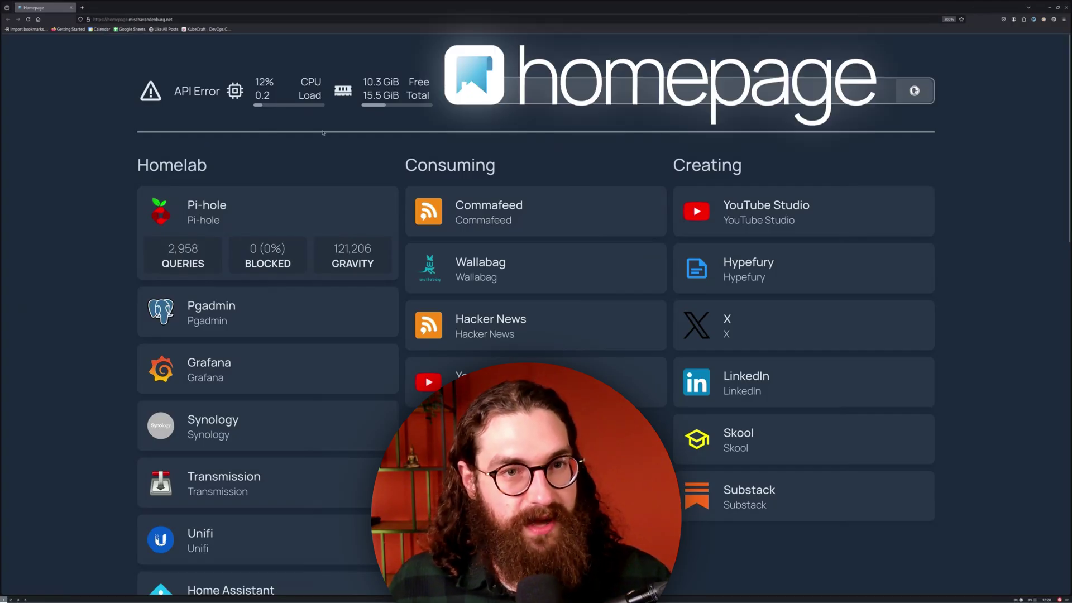
{"action": "scroll", "coordinate": [414, 154], "scroll_direction": "down", "scroll_amount": 3}
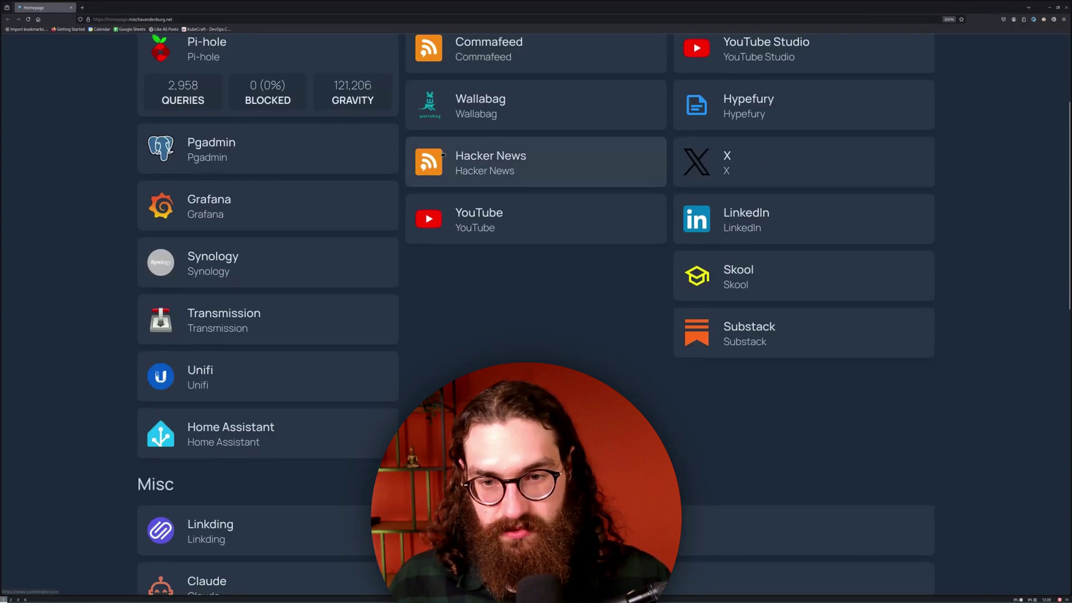
{"action": "scroll", "coordinate": [459, 164], "scroll_direction": "up", "scroll_amount": 3}
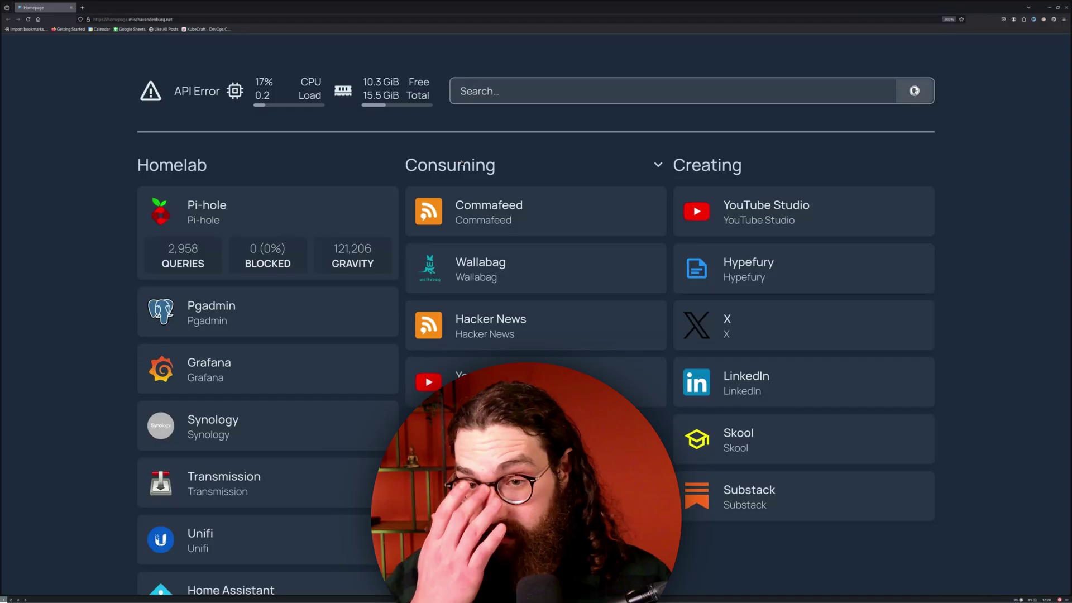
{"action": "scroll", "coordinate": [527, 195], "scroll_direction": "down", "scroll_amount": 2}
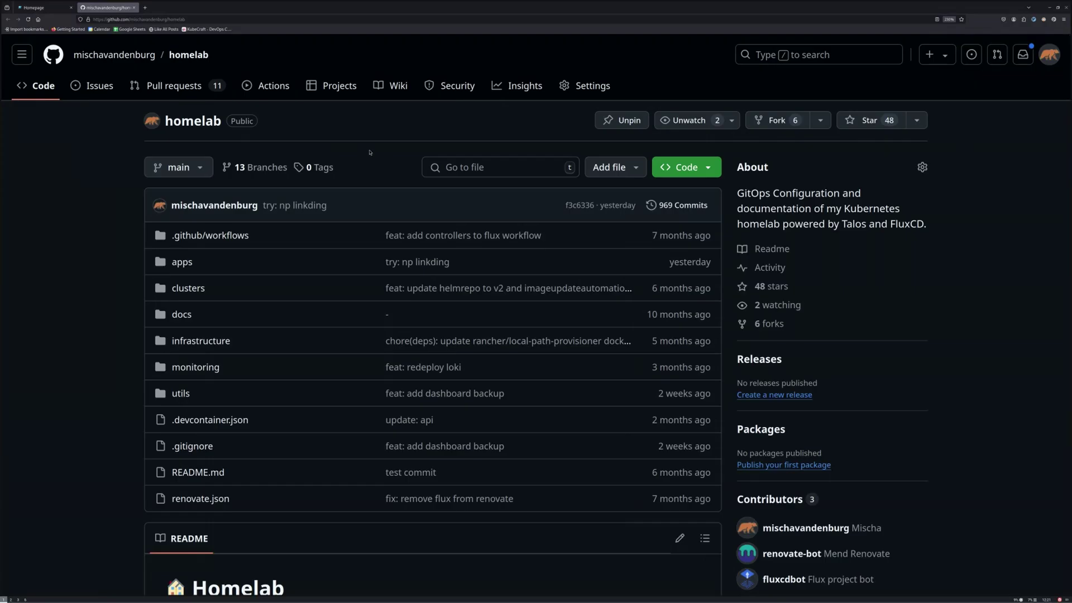
{"action": "scroll", "coordinate": [393, 209], "scroll_direction": "down", "scroll_amount": 3}
{"action": "scroll", "coordinate": [496, 211], "scroll_direction": "down", "scroll_amount": 3}
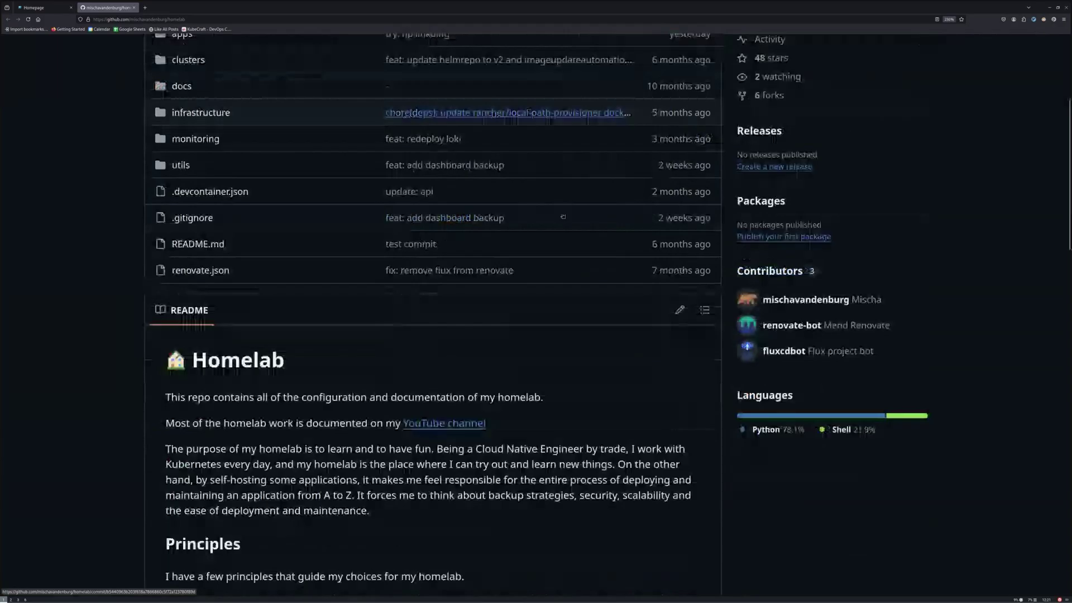
{"action": "scroll", "coordinate": [587, 218], "scroll_direction": "up", "scroll_amount": 6}
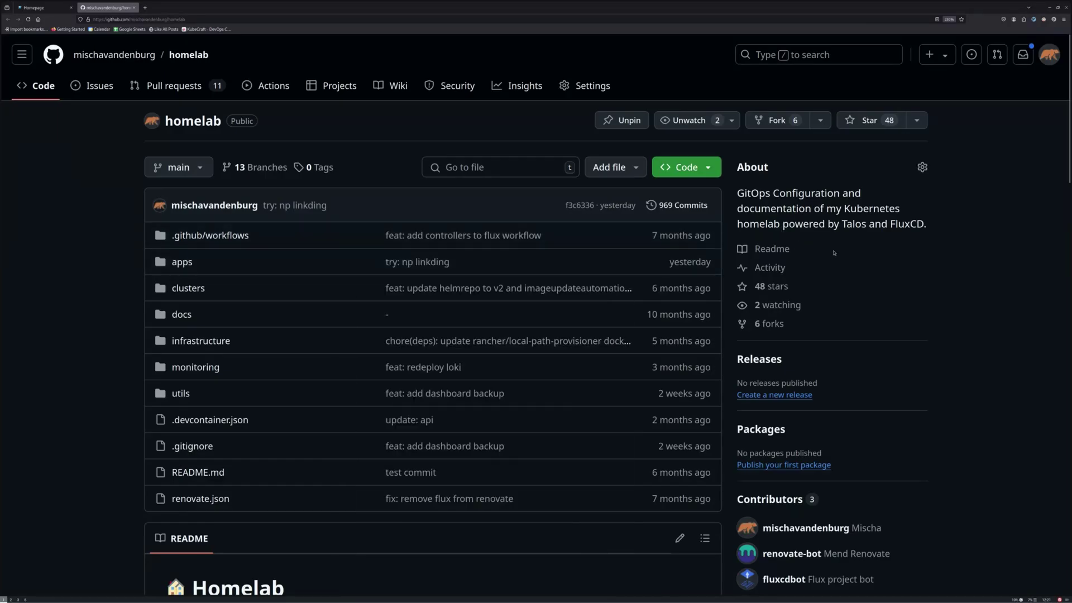
{"action": "scroll", "coordinate": [755, 226], "scroll_direction": "down", "scroll_amount": 3}
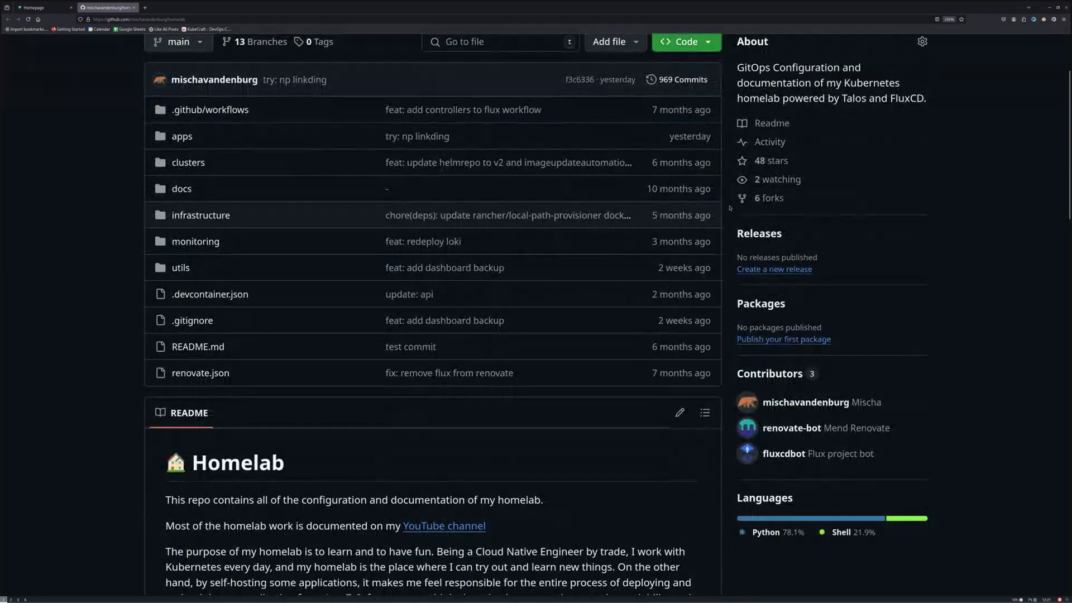
{"action": "scroll", "coordinate": [730, 256], "scroll_direction": "down", "scroll_amount": 5}
{"action": "scroll", "coordinate": [435, 287], "scroll_direction": "down", "scroll_amount": 6}
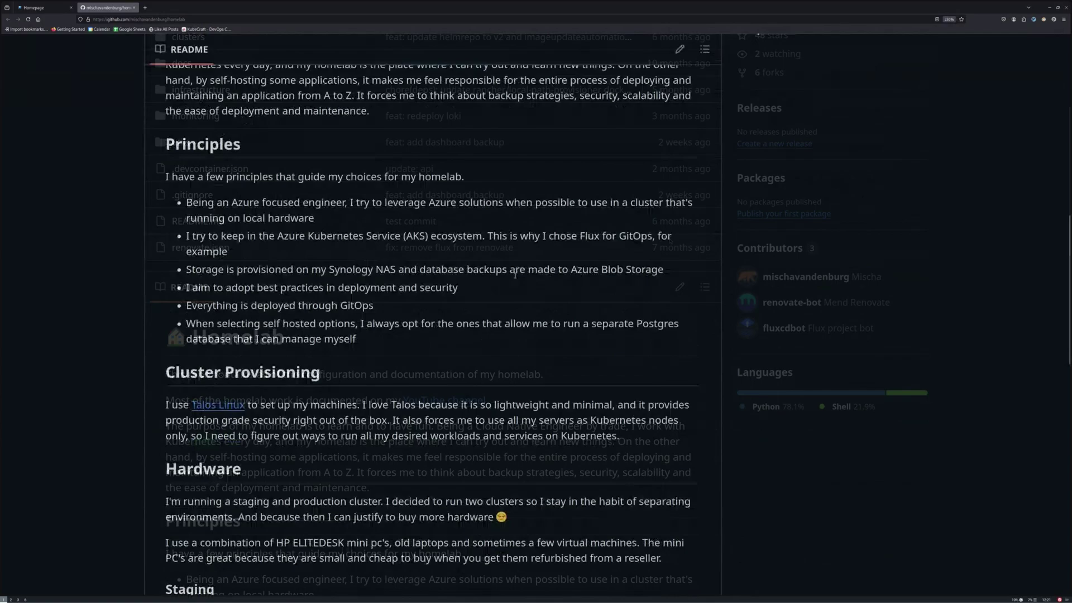
{"action": "scroll", "coordinate": [356, 268], "scroll_direction": "down", "scroll_amount": 3}
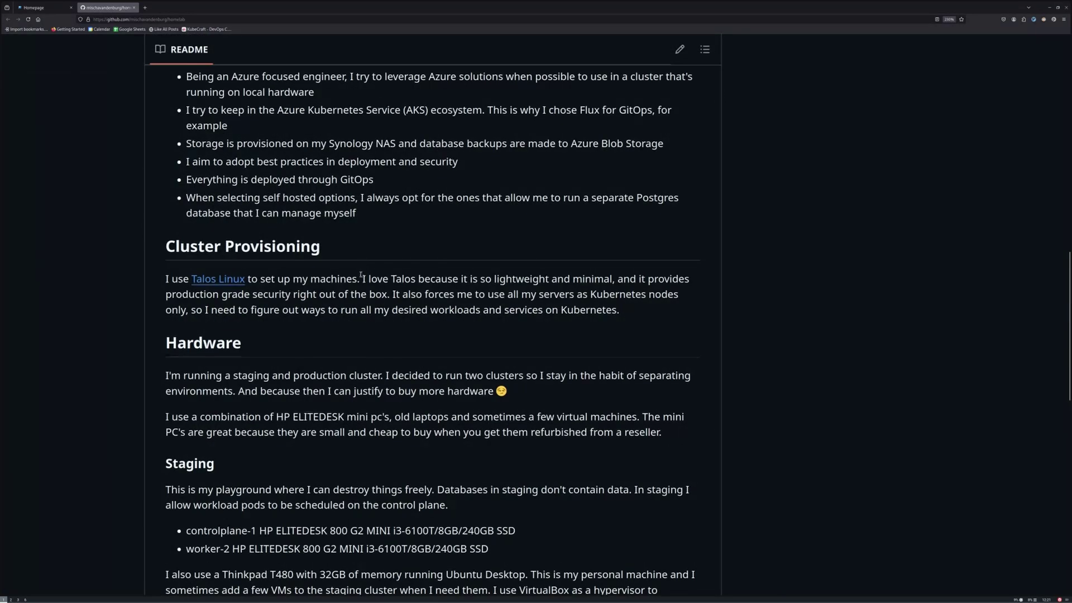
{"action": "scroll", "coordinate": [314, 323], "scroll_direction": "down", "scroll_amount": 6}
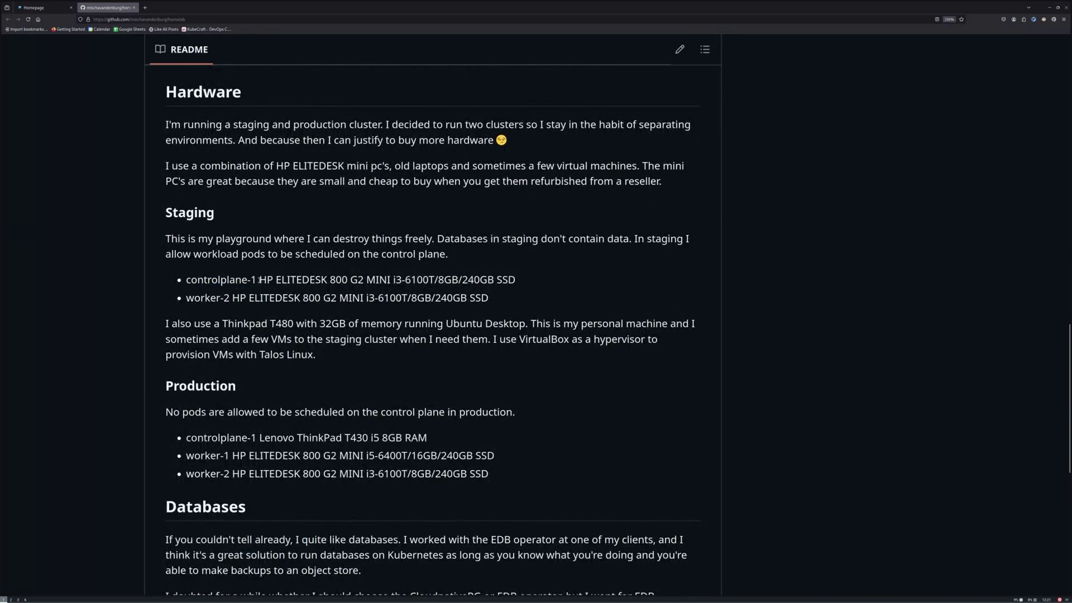
{"action": "scroll", "coordinate": [256, 317], "scroll_direction": "down", "scroll_amount": 3}
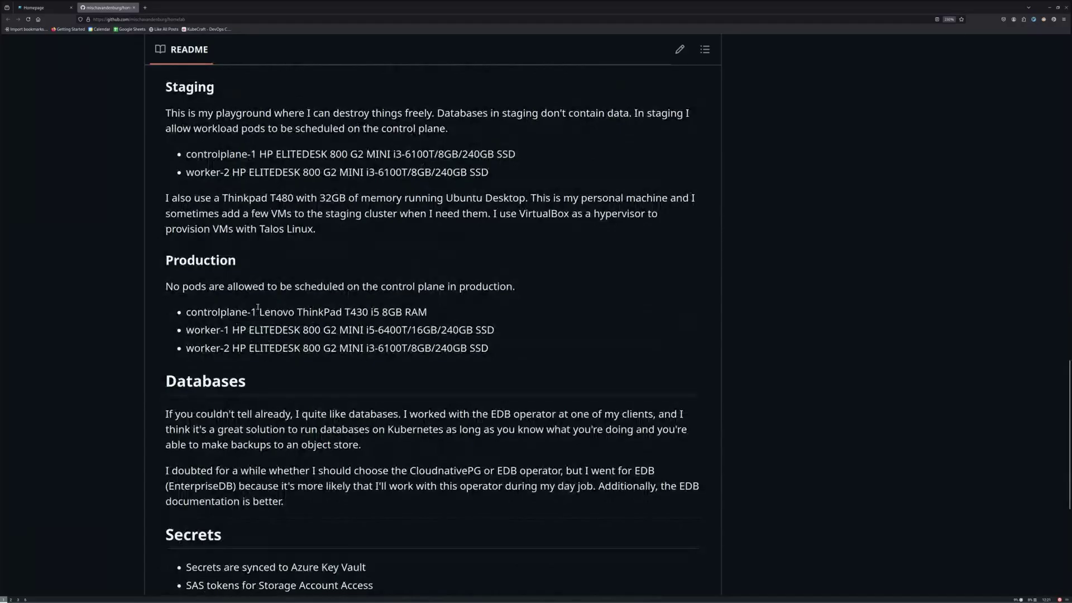
- Highlight the ThinkPad control-plane and HP EliteDesk 800 G2 Mini worker hardware lines
{"action": "left_click_drag", "start_coordinate": [260, 312], "coordinate": [368, 311]}
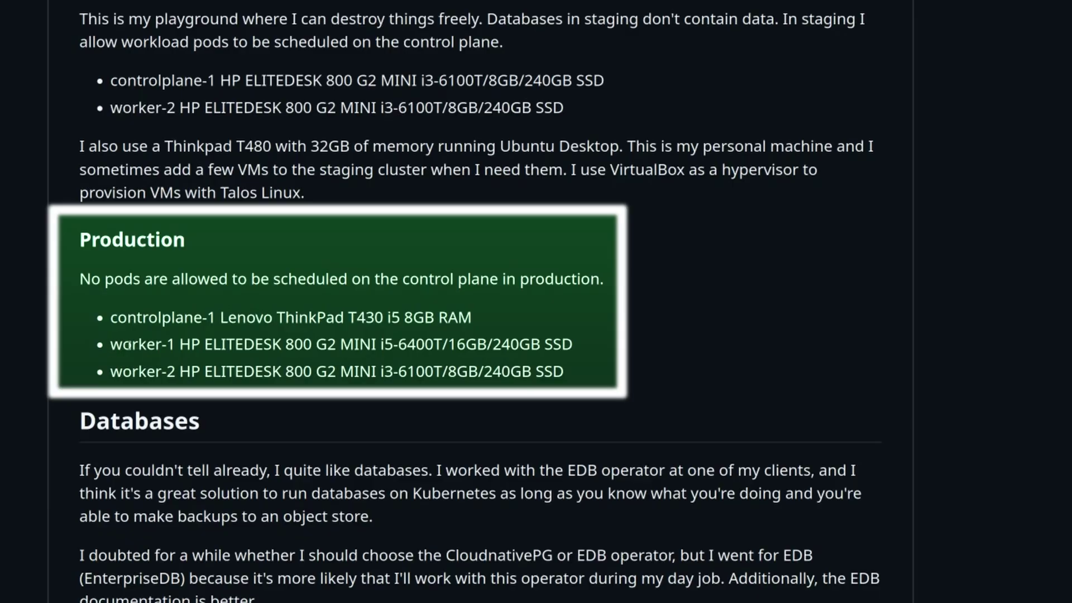
{"action": "left_click_drag", "start_coordinate": [115, 344], "coordinate": [265, 371]}
{"action": "left_click_drag", "start_coordinate": [180, 370], "coordinate": [443, 370]}
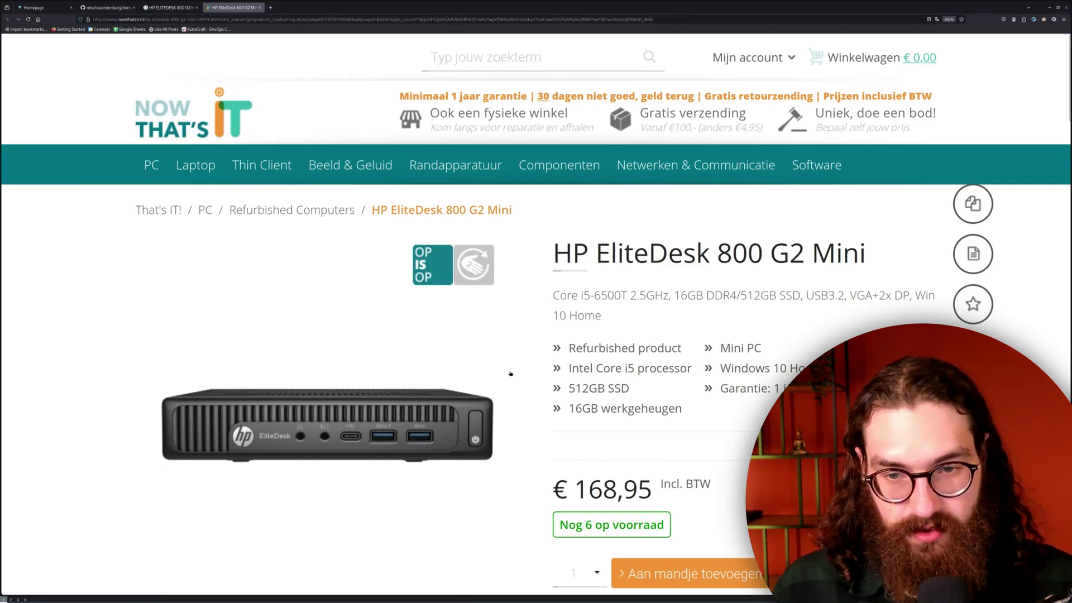
{"action": "scroll", "coordinate": [503, 351], "scroll_direction": "down", "scroll_amount": 2}
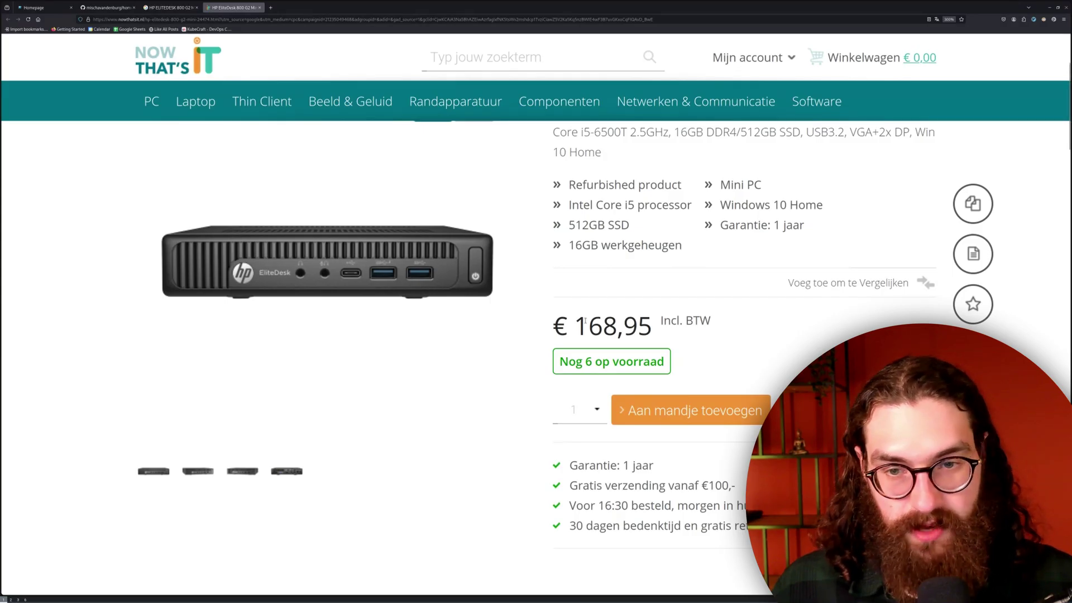
{"action": "mouse_move", "coordinate": [579, 326]}
{"action": "left_mouse_down"}
{"action": "mouse_move", "coordinate": [653, 327]}
{"action": "mouse_move", "coordinate": [553, 327]}
{"action": "left_mouse_up"}
{"action": "scroll", "coordinate": [604, 179], "scroll_direction": "up", "scroll_amount": 2}
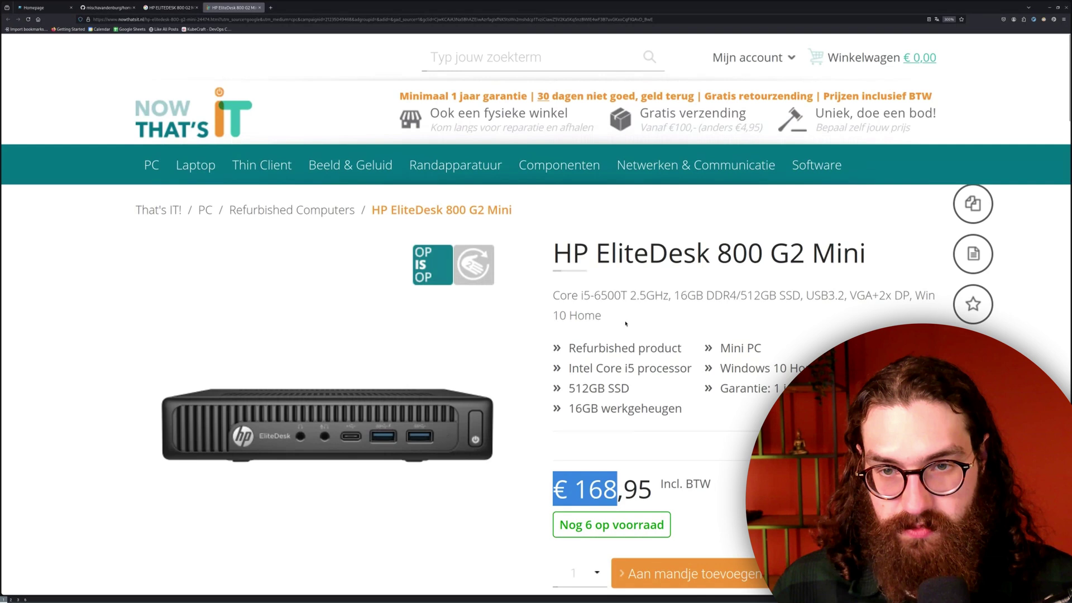
{"action": "scroll", "coordinate": [605, 181], "scroll_direction": "down", "scroll_amount": 2}
{"action": "left_click", "coordinate": [583, 325]}
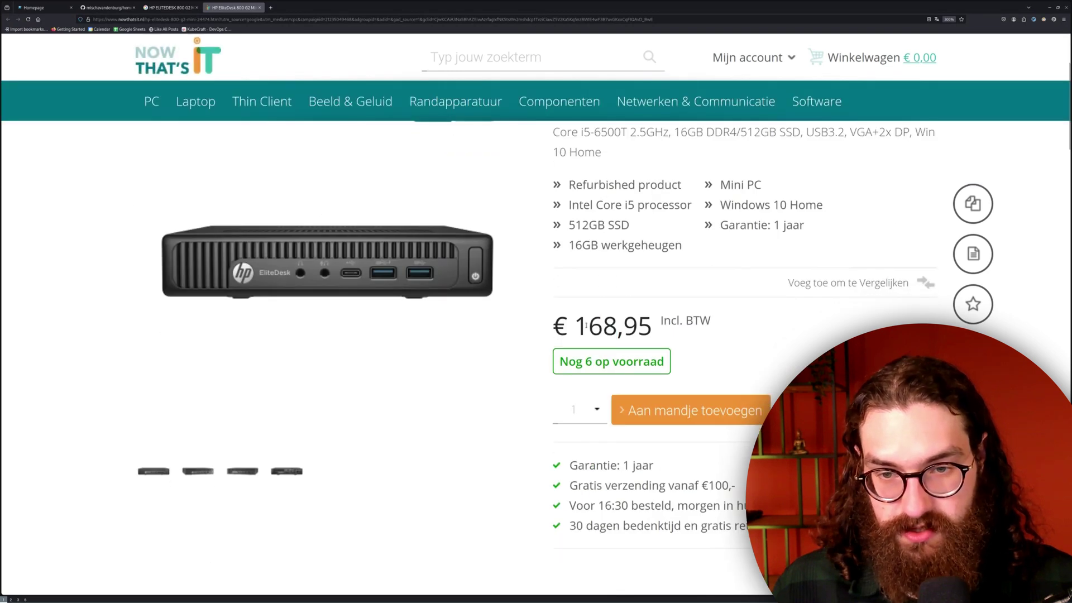
{"action": "left_click_drag", "start_coordinate": [606, 328], "coordinate": [648, 327]}
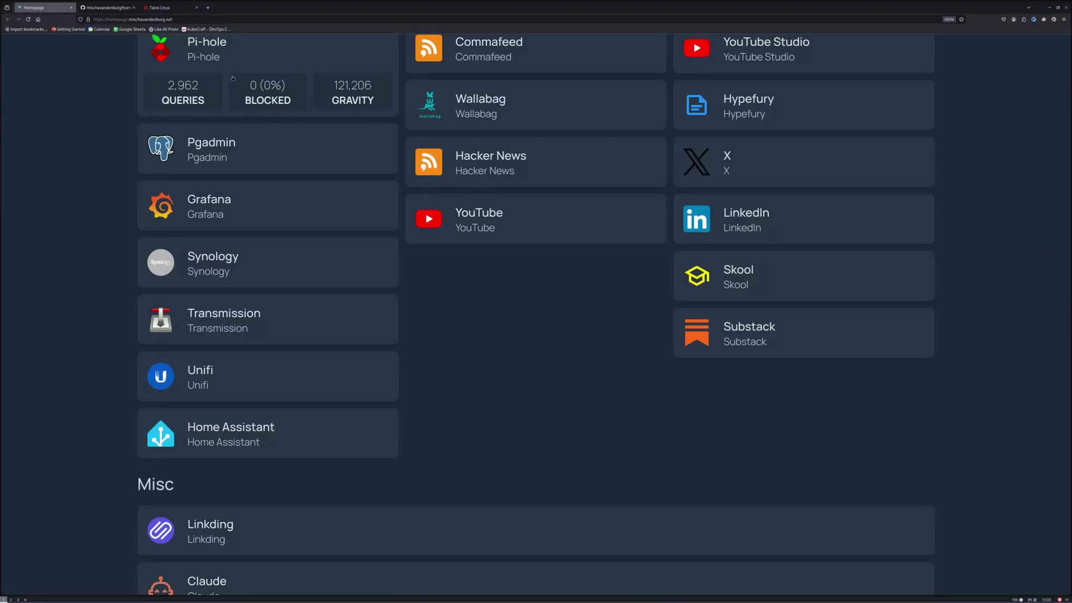
{"action": "scroll", "coordinate": [455, 227], "scroll_direction": "up", "scroll_amount": 3}
{"action": "scroll", "coordinate": [454, 227], "scroll_direction": "down", "scroll_amount": 3}
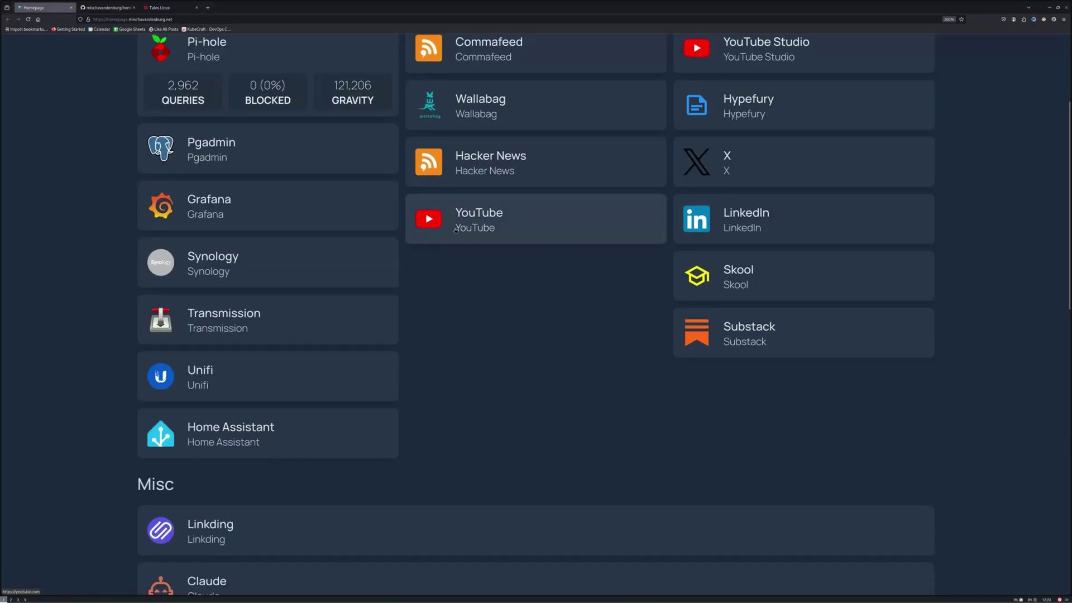
{"action": "scroll", "coordinate": [529, 296], "scroll_direction": "up", "scroll_amount": 3}
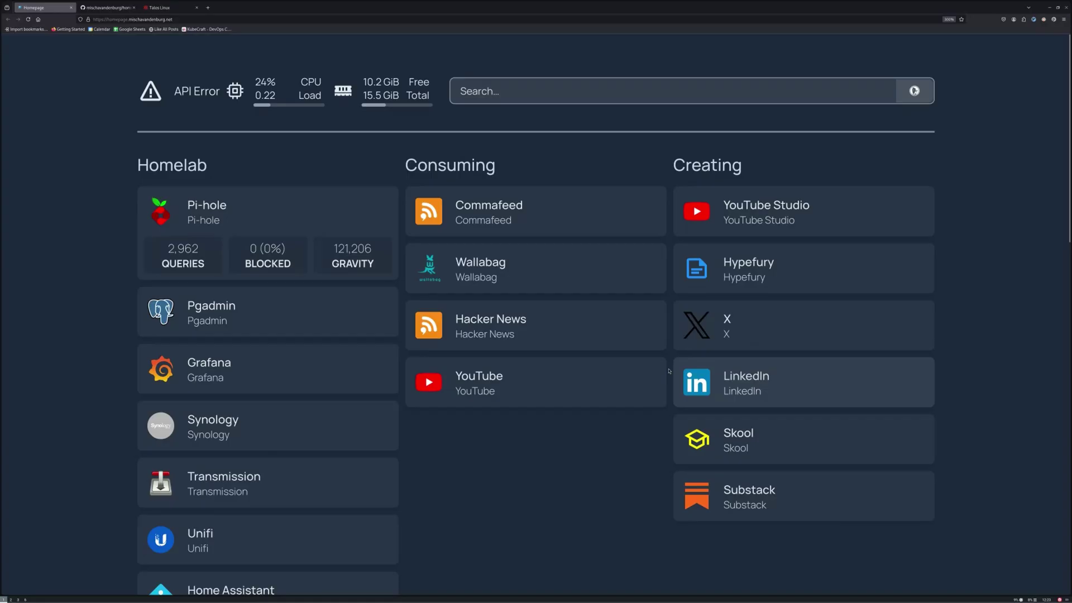
{"action": "scroll", "coordinate": [620, 435], "scroll_direction": "down", "scroll_amount": 3}
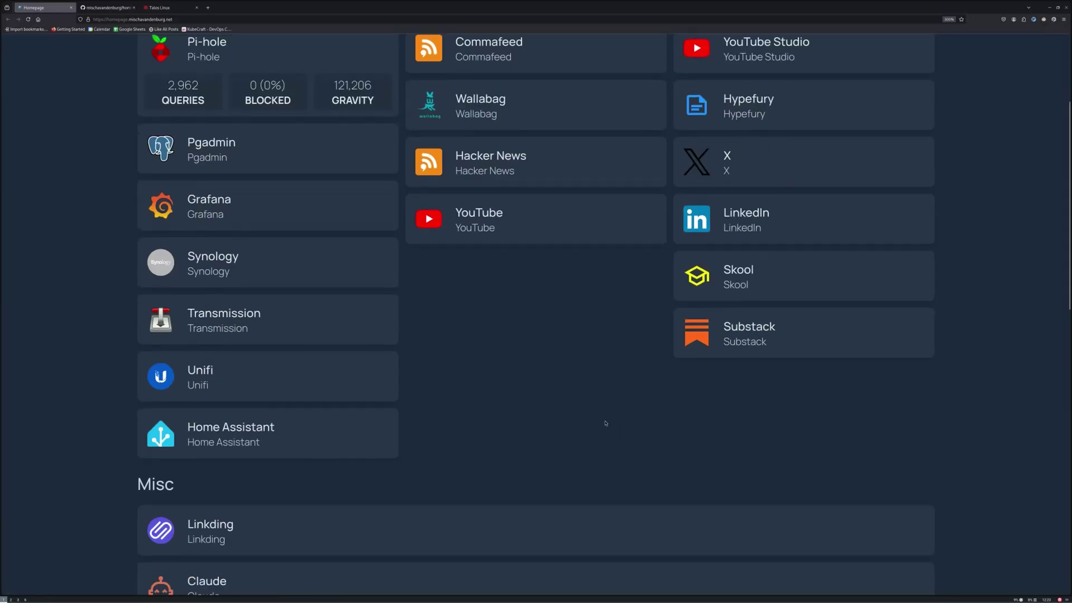
{"action": "scroll", "coordinate": [605, 425], "scroll_direction": "up", "scroll_amount": 3}
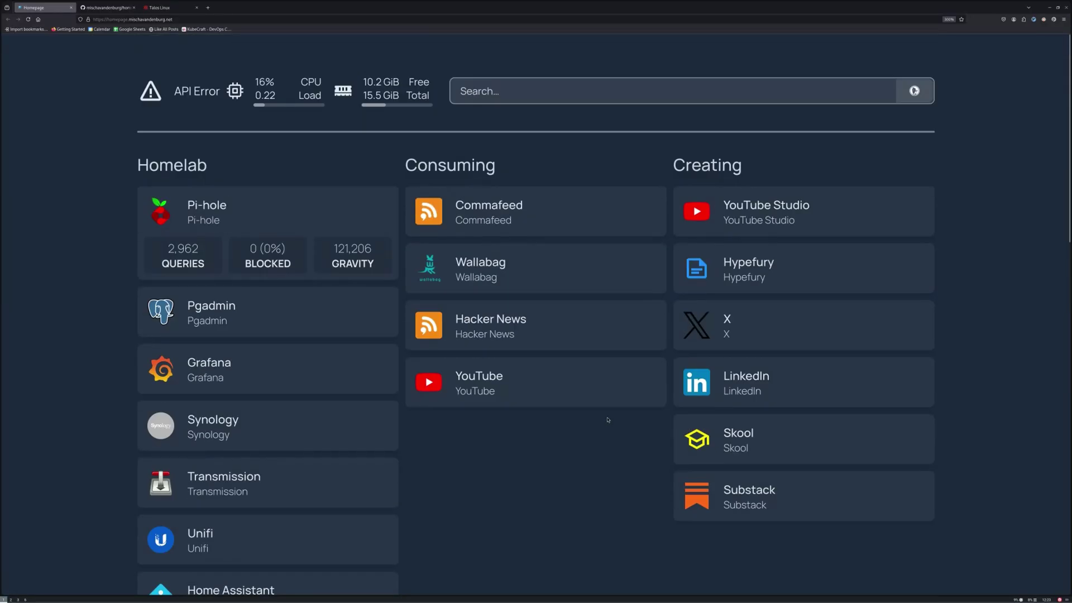
{"action": "scroll", "coordinate": [606, 244], "scroll_direction": "down", "scroll_amount": 5}
{"action": "scroll", "coordinate": [672, 273], "scroll_direction": "down", "scroll_amount": 4}
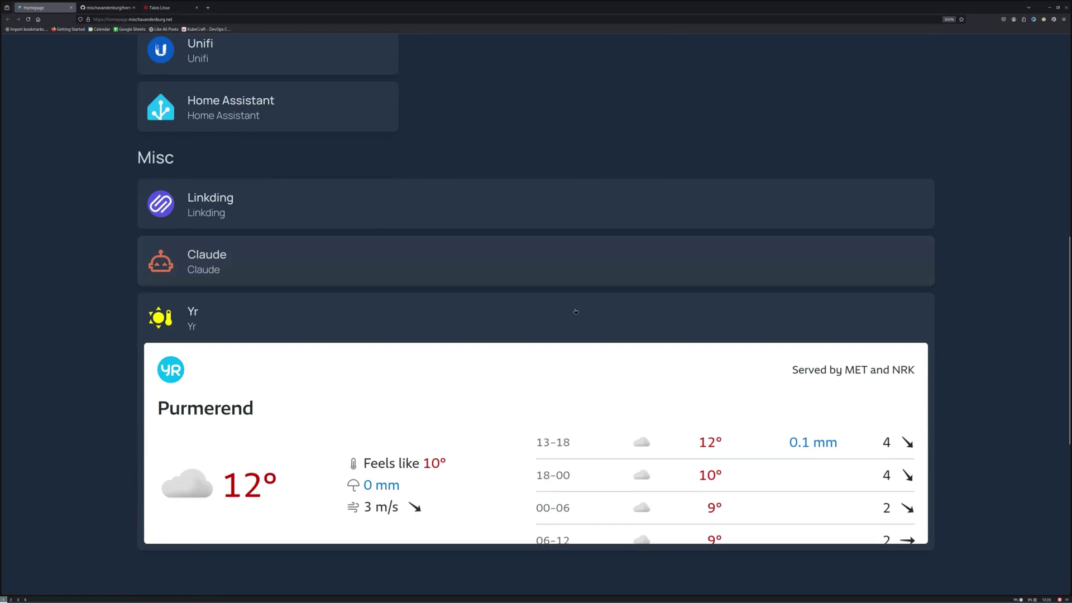
{"action": "scroll", "coordinate": [546, 437], "scroll_direction": "down", "scroll_amount": 1}
{"action": "scroll", "coordinate": [544, 419], "scroll_direction": "down", "scroll_amount": 5}
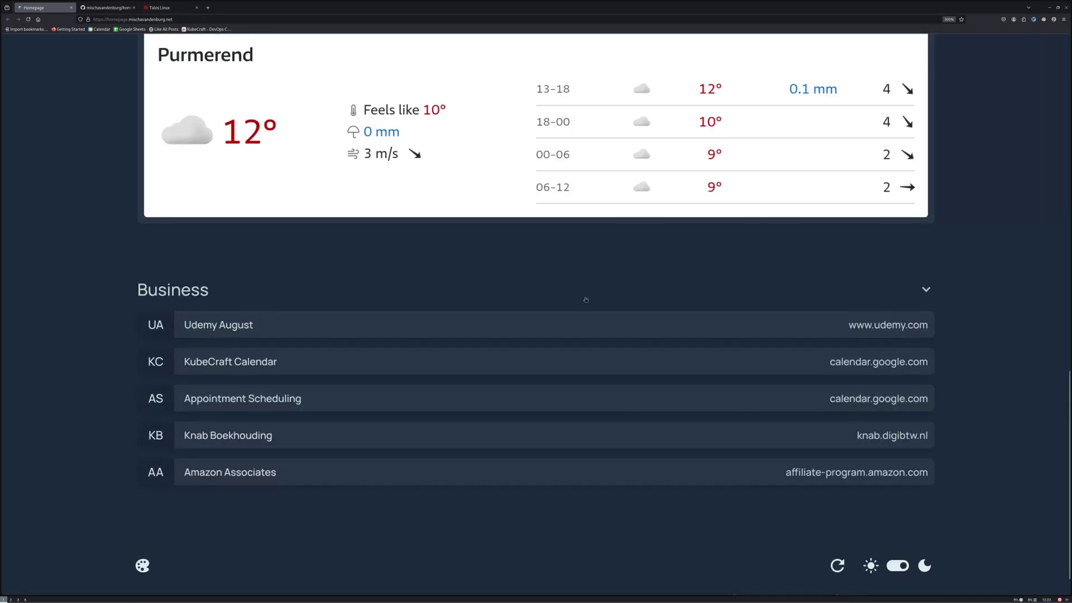
{"action": "scroll", "coordinate": [585, 299], "scroll_direction": "up", "scroll_amount": 10}
{"action": "scroll", "coordinate": [586, 304], "scroll_direction": "up", "scroll_amount": 3}
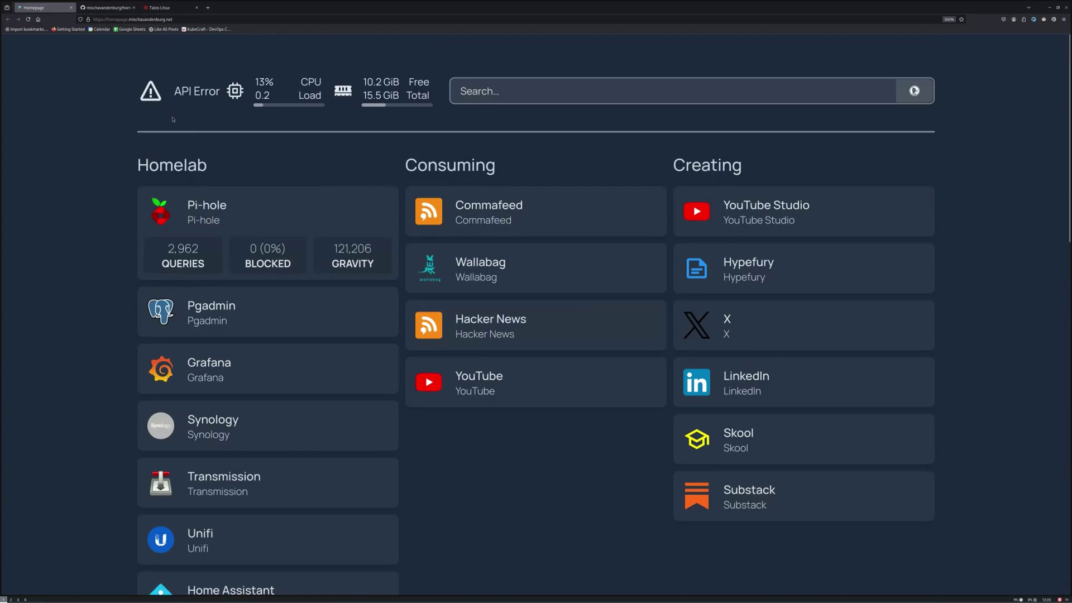
{"action": "left_click", "coordinate": [113, 19]}
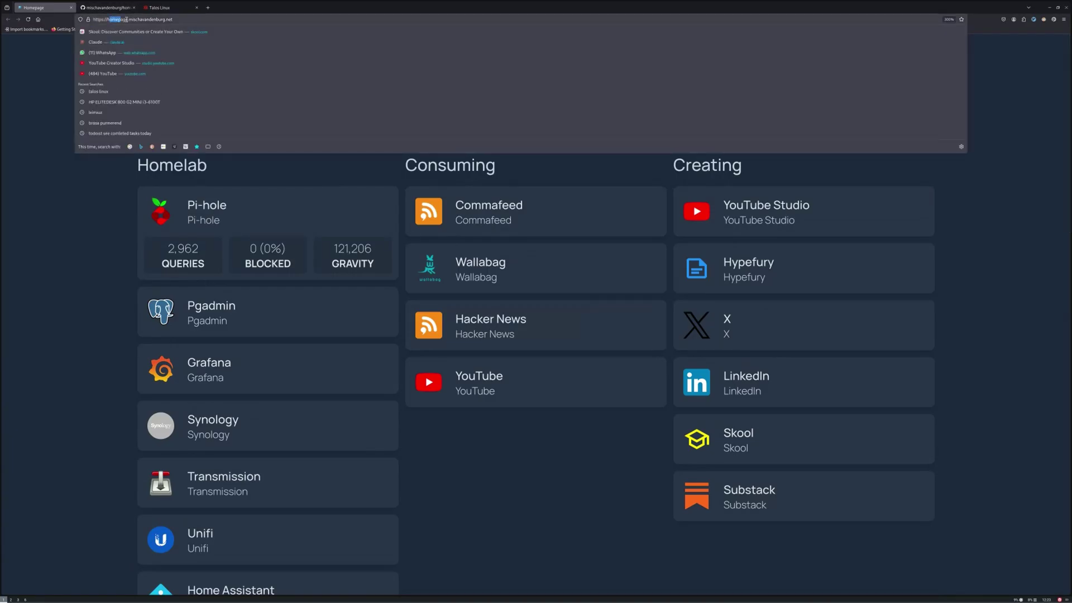
{"action": "left_click", "coordinate": [89, 285]}
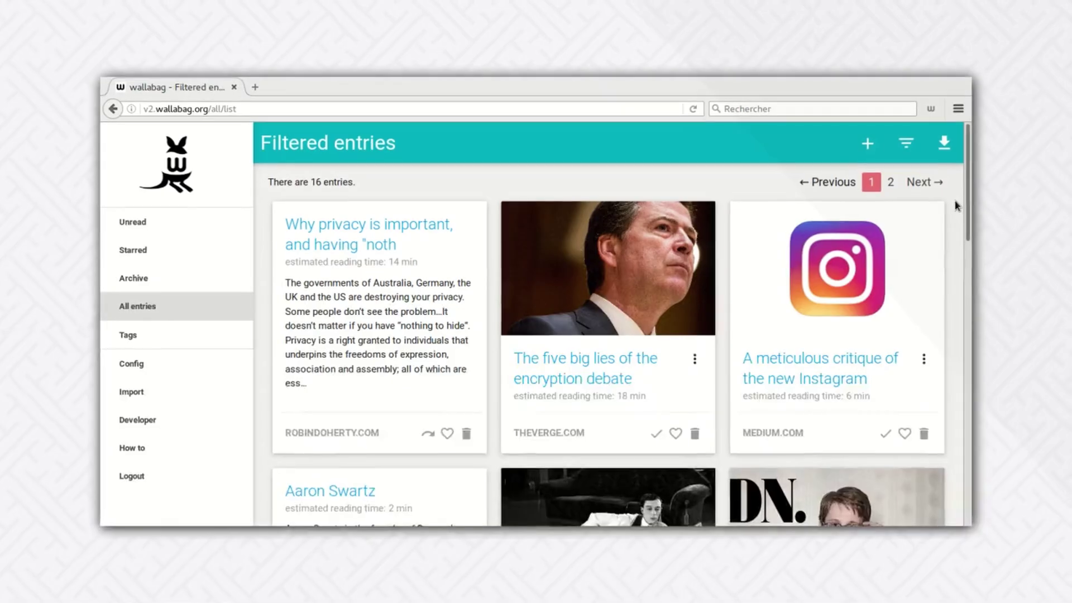
{"action": "scroll", "coordinate": [962, 198], "scroll_direction": "down", "scroll_amount": 5}
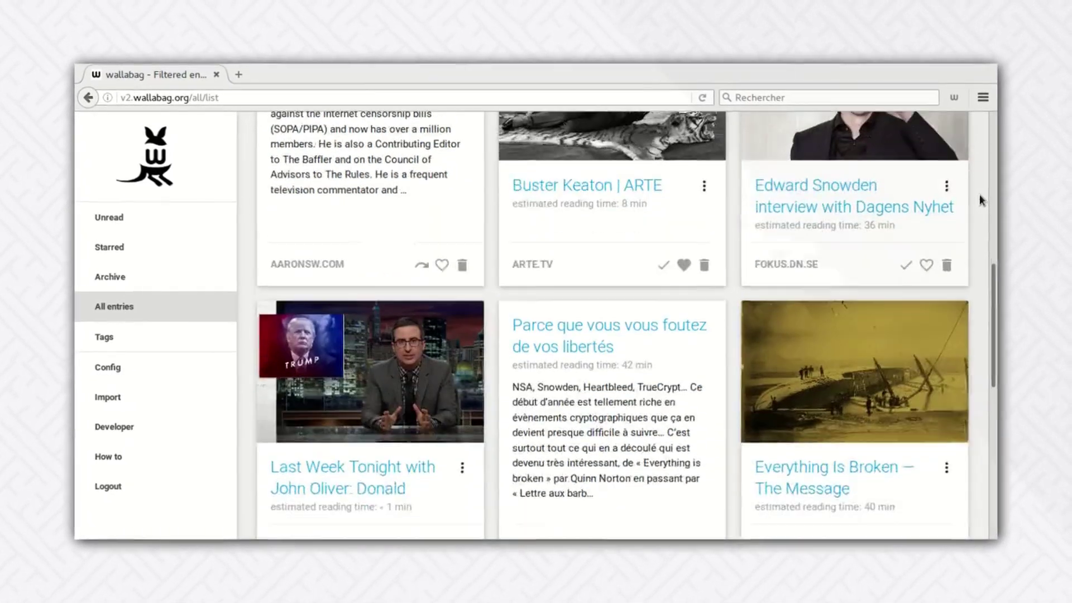
{"action": "scroll", "coordinate": [981, 200], "scroll_direction": "down", "scroll_amount": 3}
{"action": "scroll", "coordinate": [982, 201], "scroll_direction": "down", "scroll_amount": 4}
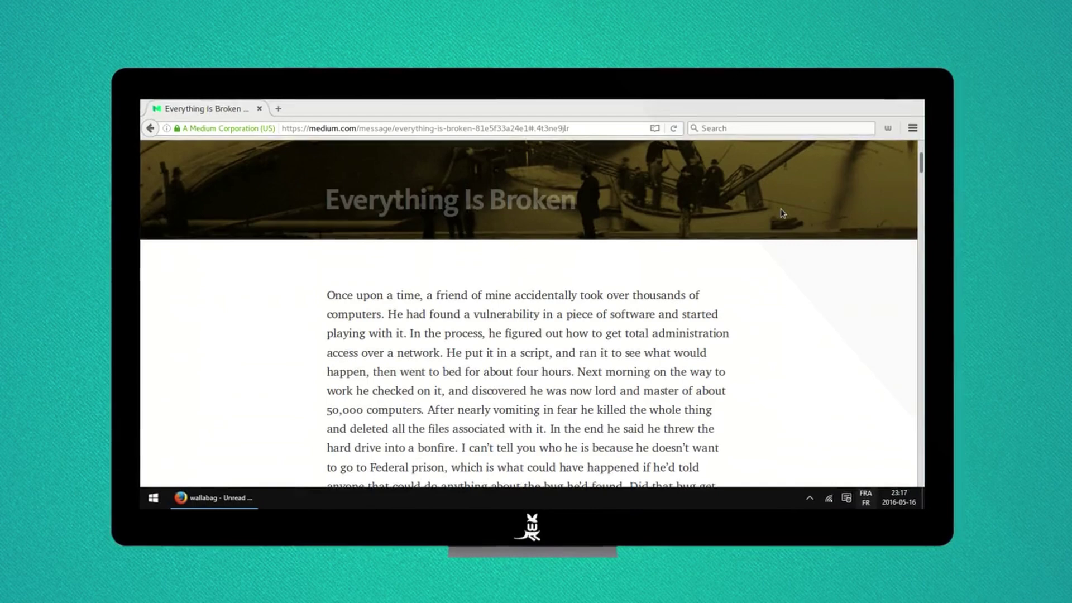
{"action": "scroll", "coordinate": [780, 213], "scroll_direction": "down", "scroll_amount": 2}
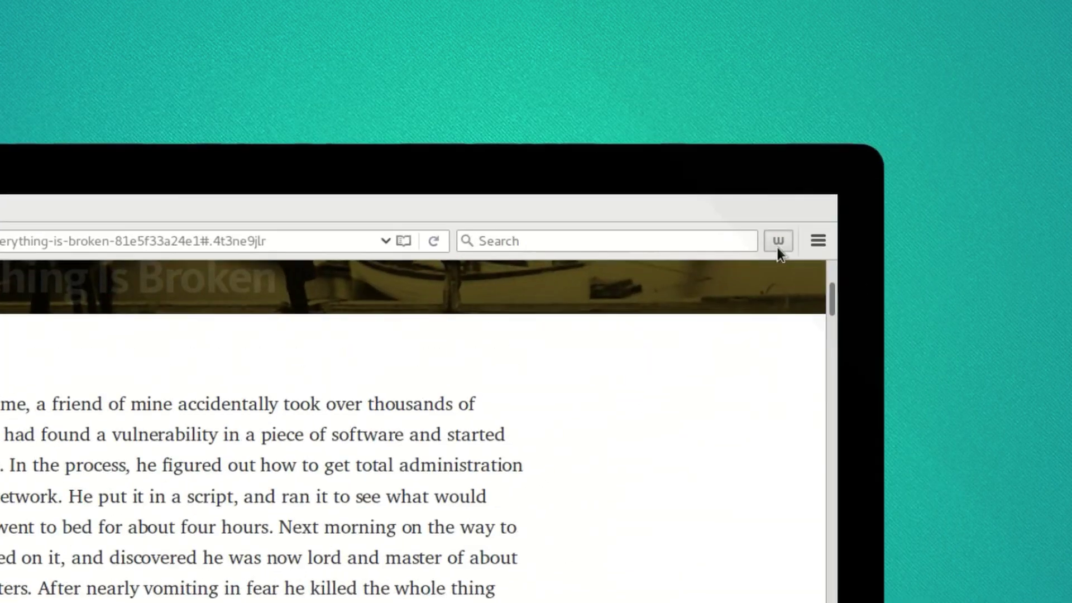
- Save the open article to Wallabag, dismiss the account menu and return to k9s
{"action": "left_click", "coordinate": [778, 242]}
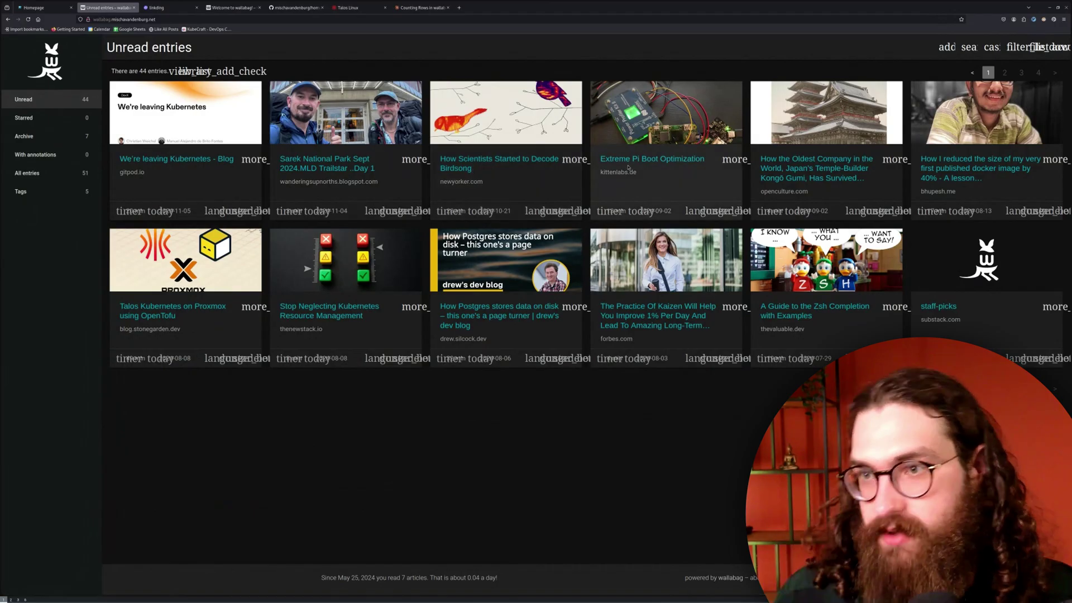
{"action": "left_click", "coordinate": [1013, 20]}
{"action": "key", "text": "Escape"}
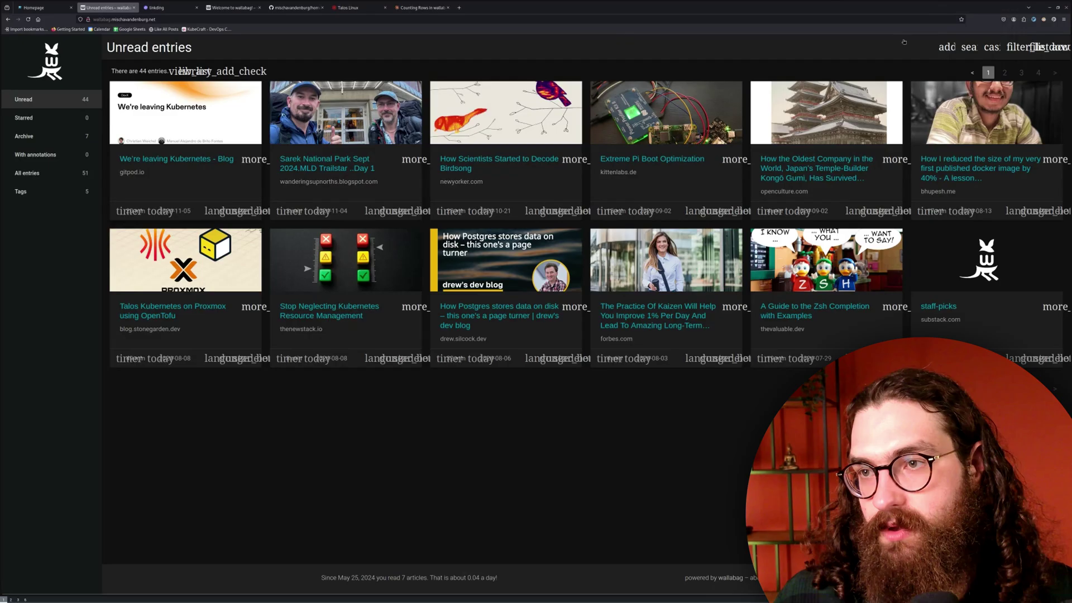
{"action": "key", "text": "alt+Tab"}
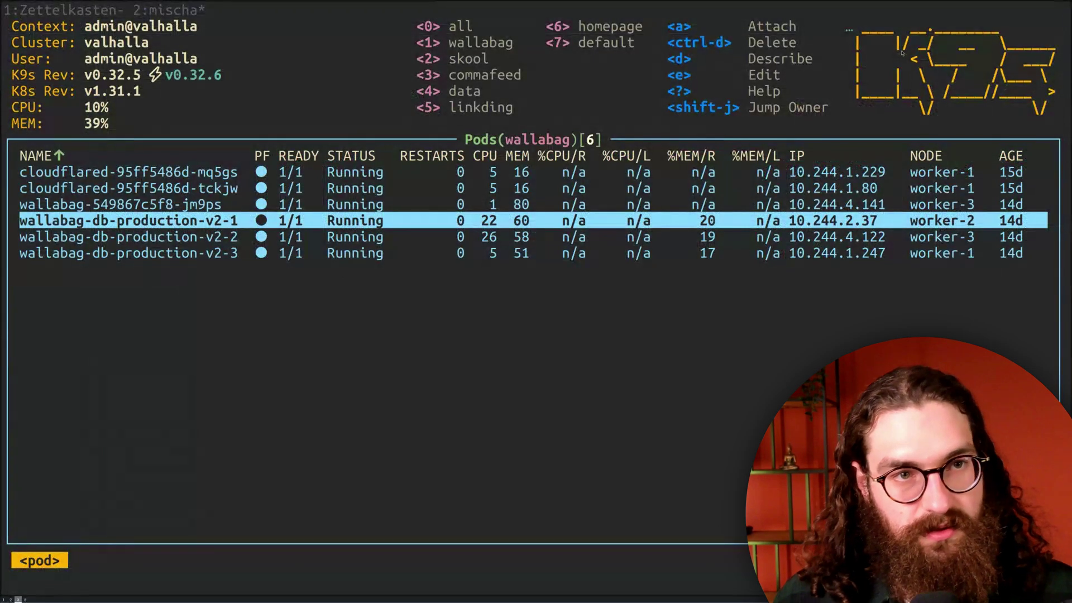
- In a new tmux window, run the wallabag CLI help and list all saved entries
{"action": "key", "text": "ctrl+b"}
{"action": "key", "text": "c"}
{"action": "type", "text": "wallabag add"}
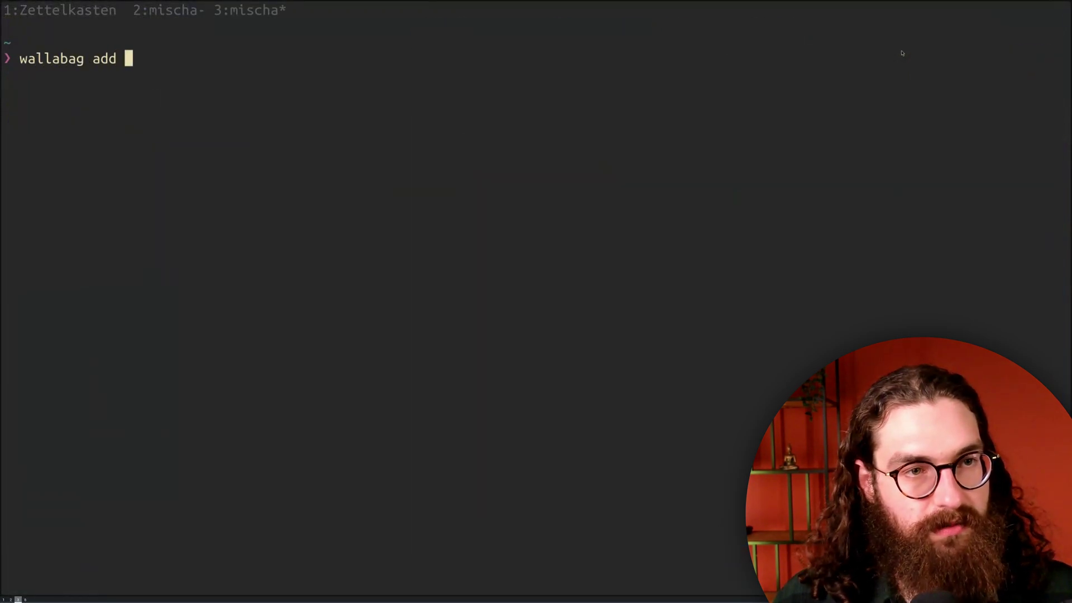
{"action": "key", "text": "Tab"}
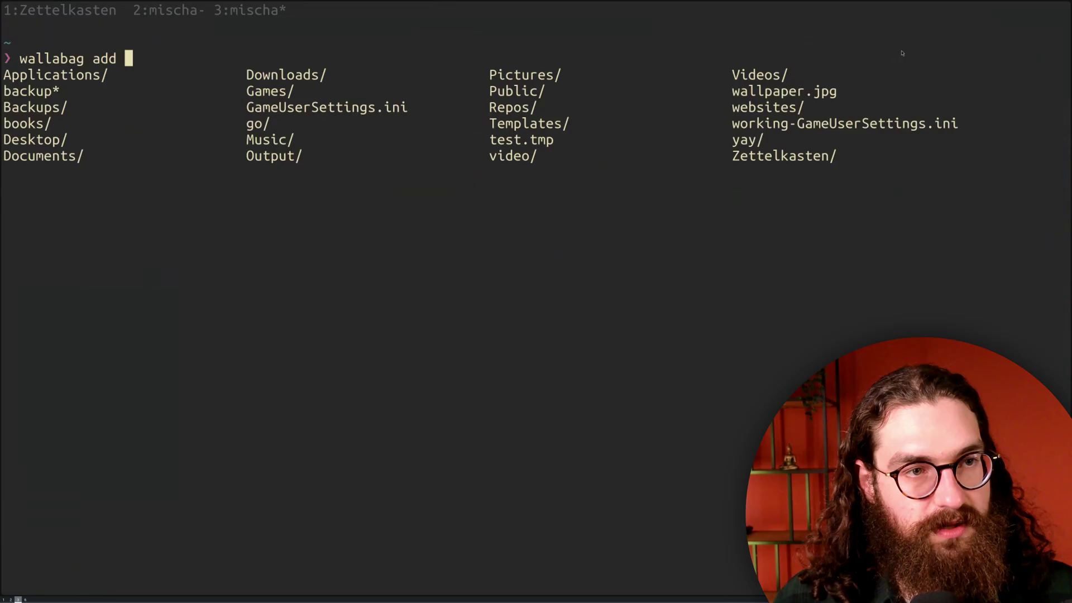
{"action": "key", "text": "Return"}
{"action": "type", "text": "wallabag"}
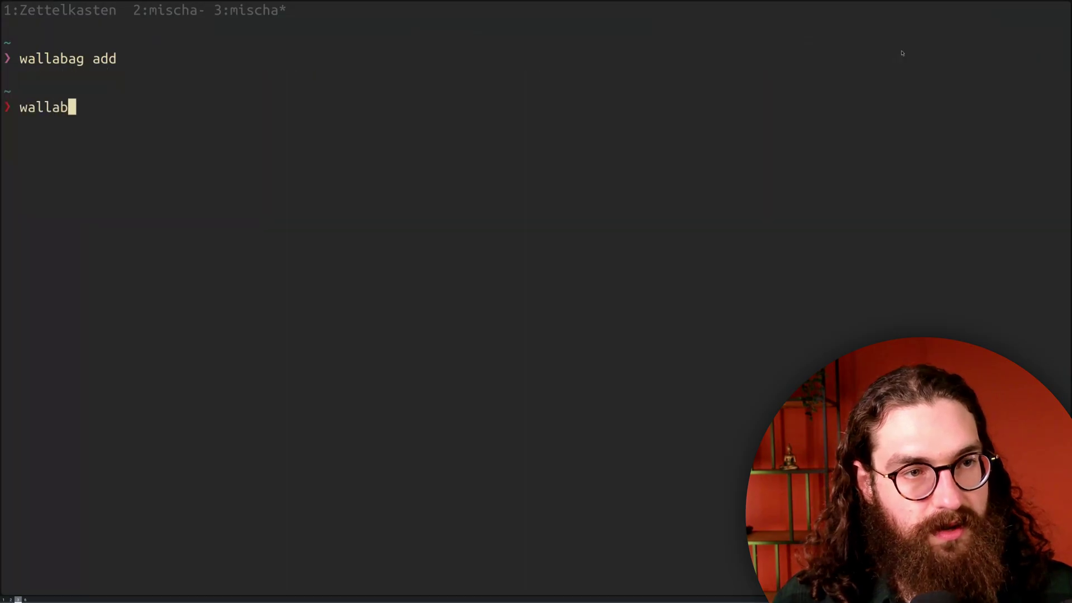
{"action": "type", "text": "wallabag li"}
{"action": "key", "text": "Return"}
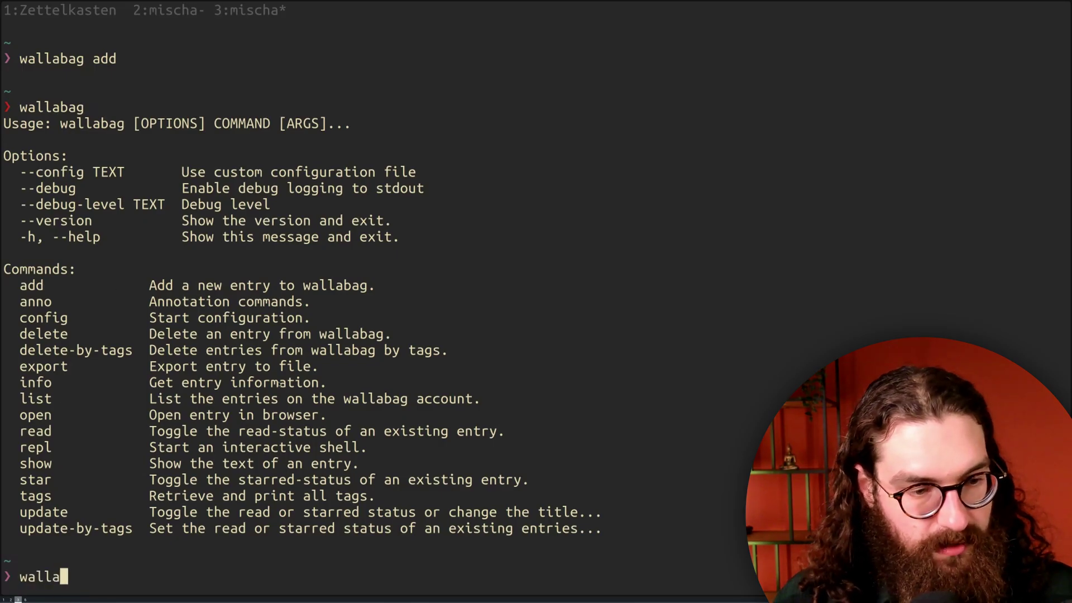
{"action": "type", "text": "st"}
{"action": "key", "text": "Return"}
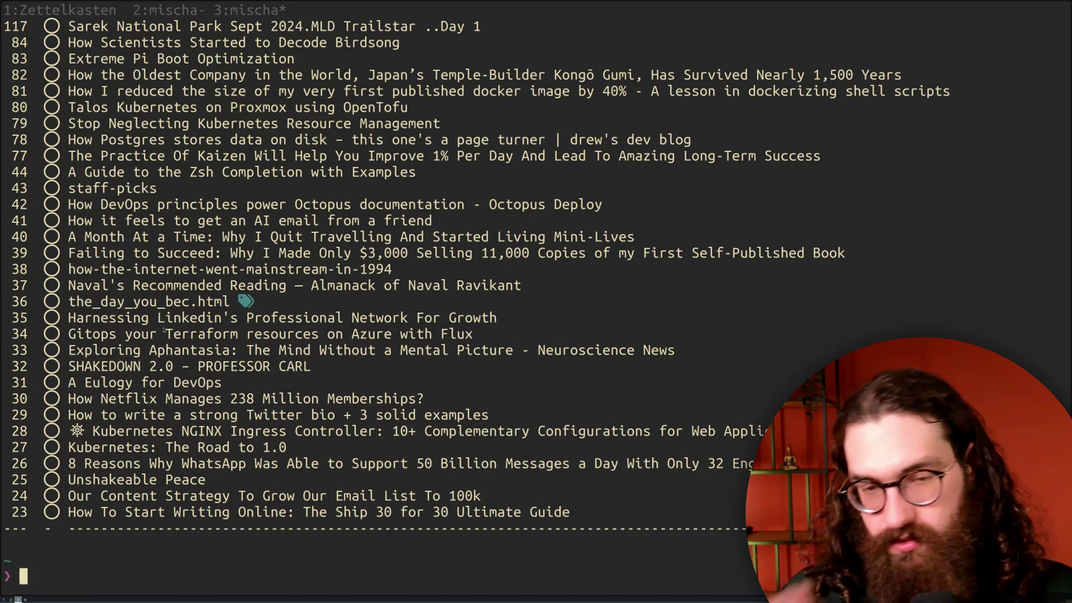
- Review the entry list including 'A Eulogy for DevOps', then clear the terminal
{"action": "left_click_drag", "start_coordinate": [65, 237], "coordinate": [777, 255]}
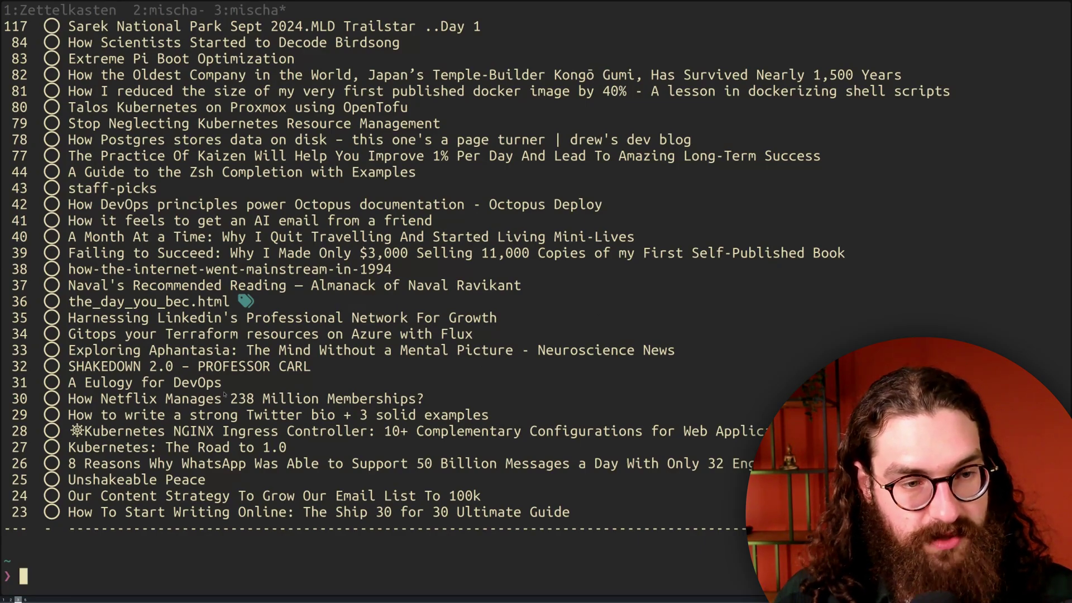
{"action": "left_click_drag", "start_coordinate": [69, 382], "coordinate": [225, 385]}
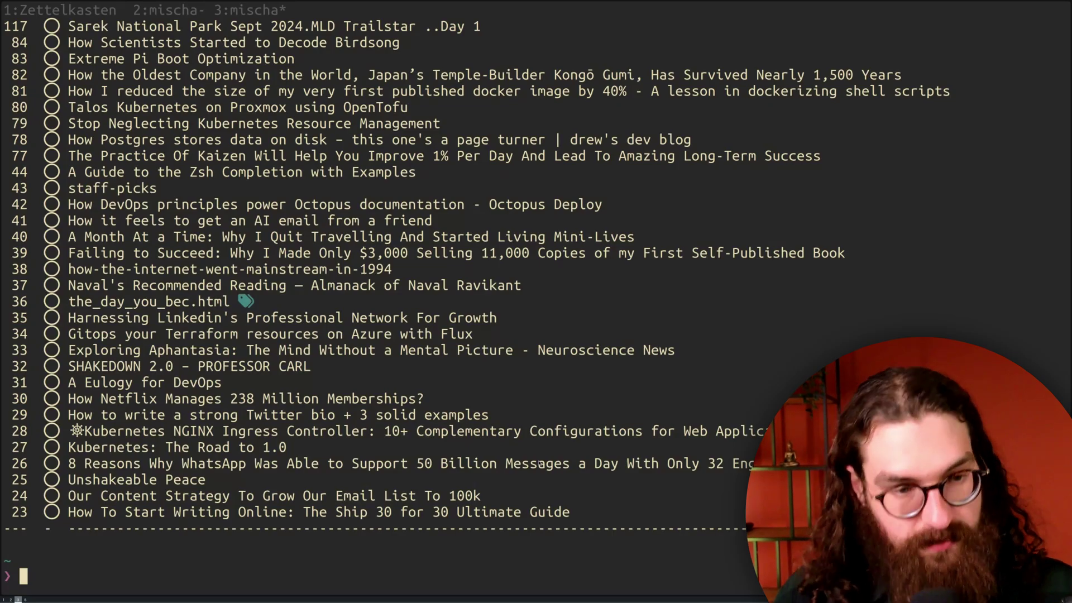
{"action": "key", "text": "alt+Tab"}
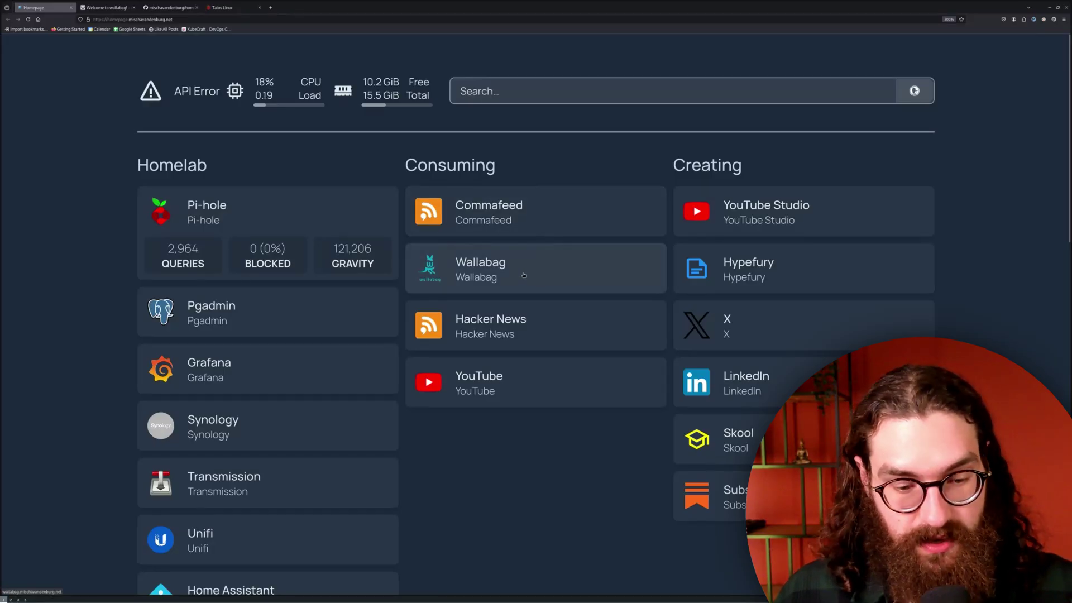
{"action": "key", "text": "alt+Tab"}
{"action": "type", "text": "clear"}
{"action": "key", "text": "Return"}
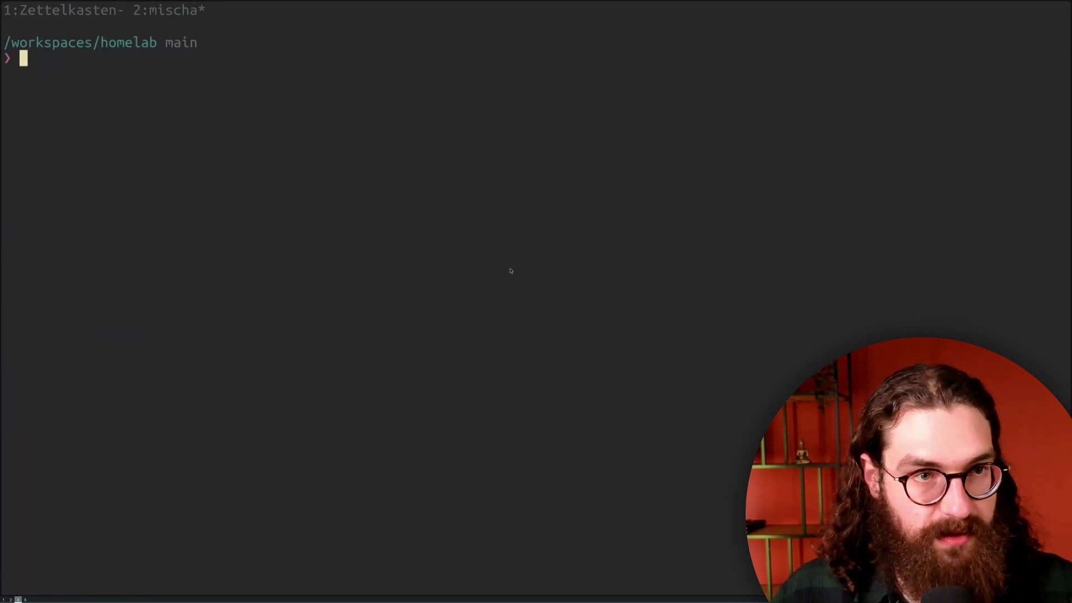
{"action": "type", "text": "kubens"}
- Make wallabag the active namespace with kubens and launch k9s
{"action": "key", "text": "Return"}
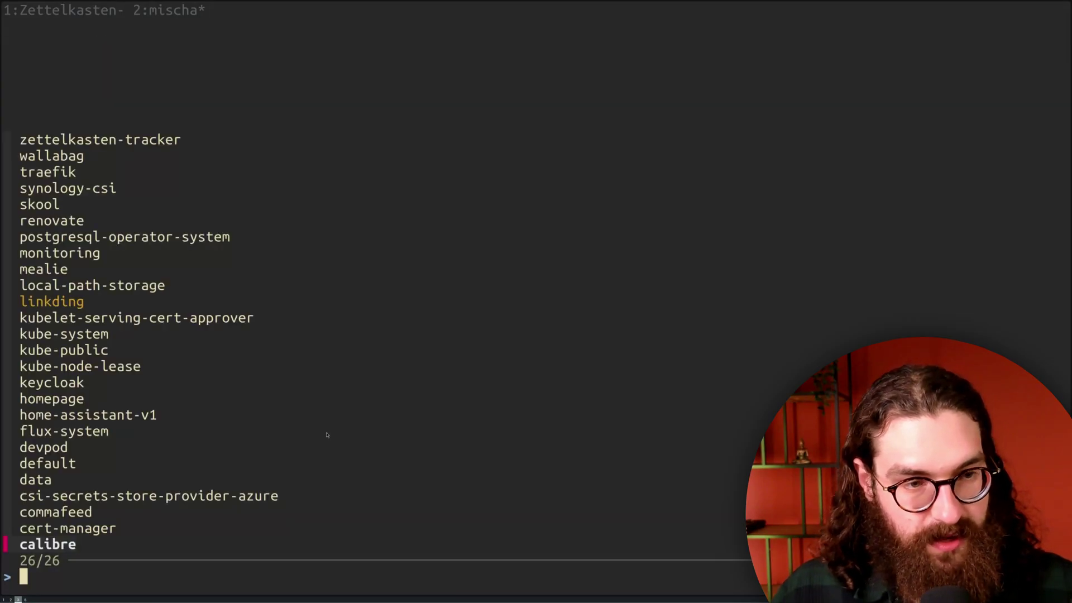
{"action": "type", "text": "wall"}
{"action": "key", "text": "Return"}
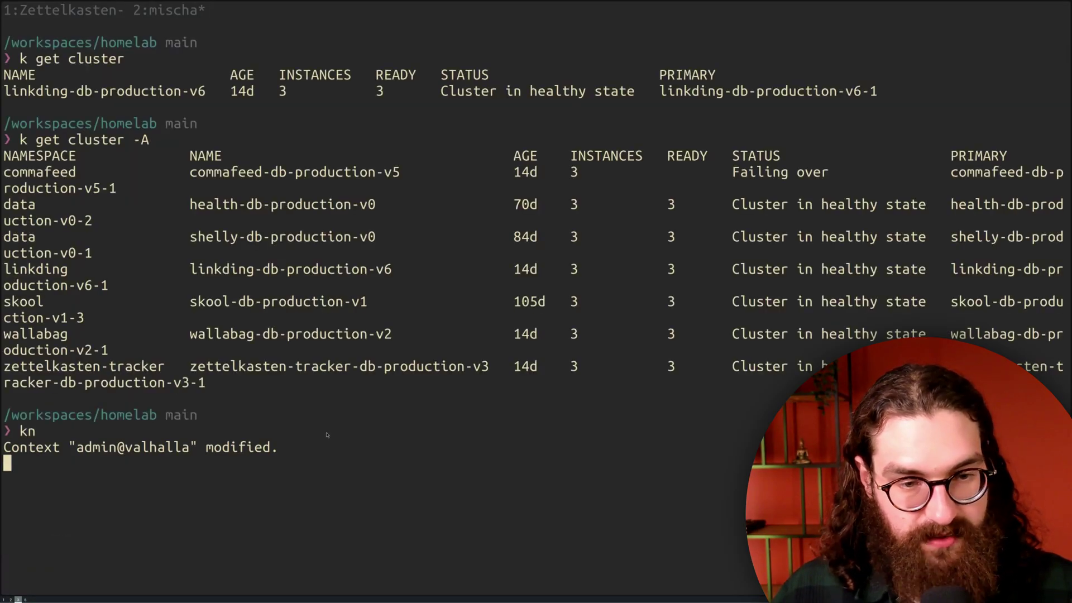
{"action": "type", "text": "ls"}
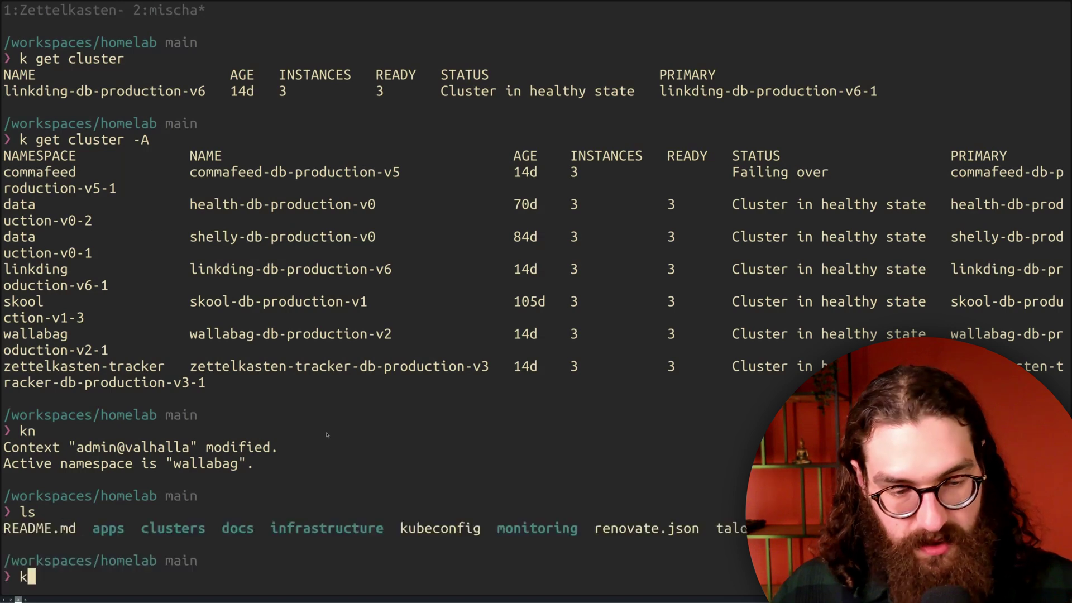
{"action": "type", "text": "k9s"}
{"action": "key", "text": "Return"}
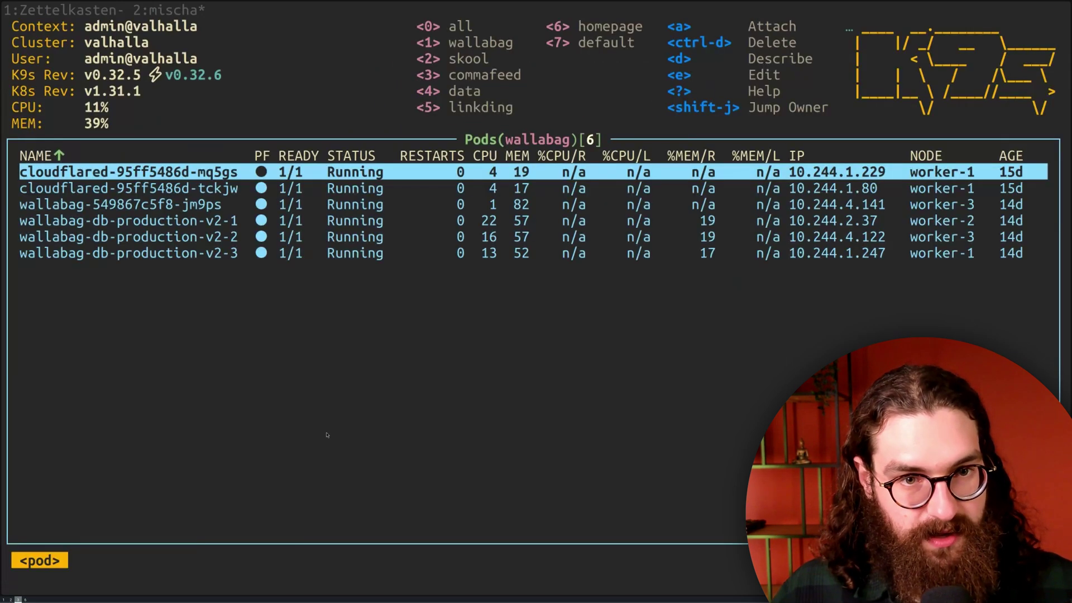
- Select the wallabag-db-production-v2-1 Postgres pod to shell into it
{"action": "key", "text": "Down"}
{"action": "key", "text": "Down"}
{"action": "key", "text": "Down"}
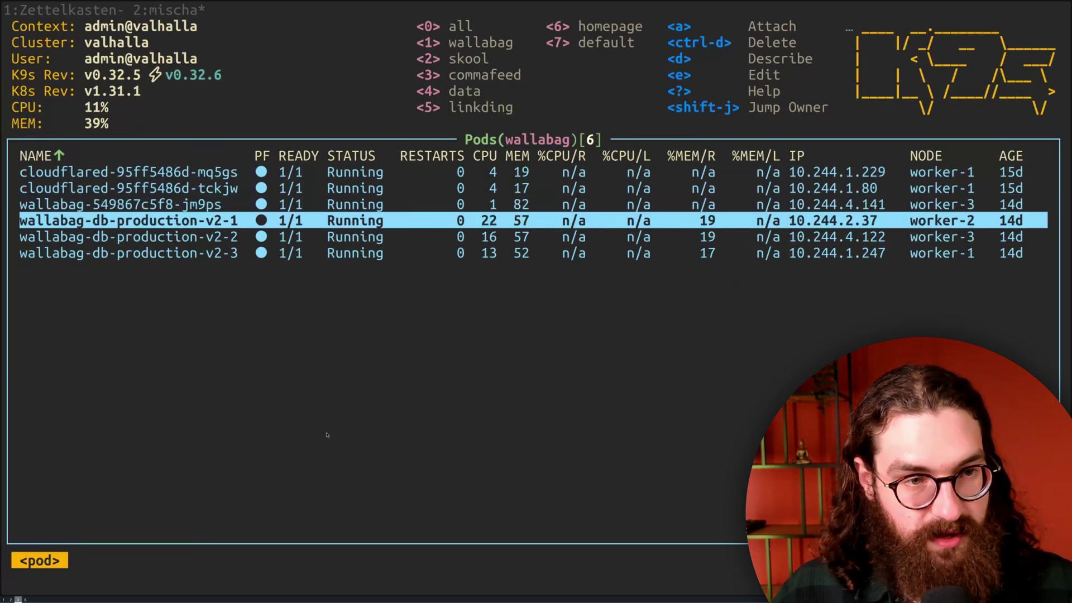
{"action": "key", "text": "Down"}
{"action": "key", "text": "Down"}
{"action": "key", "text": "Up"}
{"action": "key", "text": "Up"}
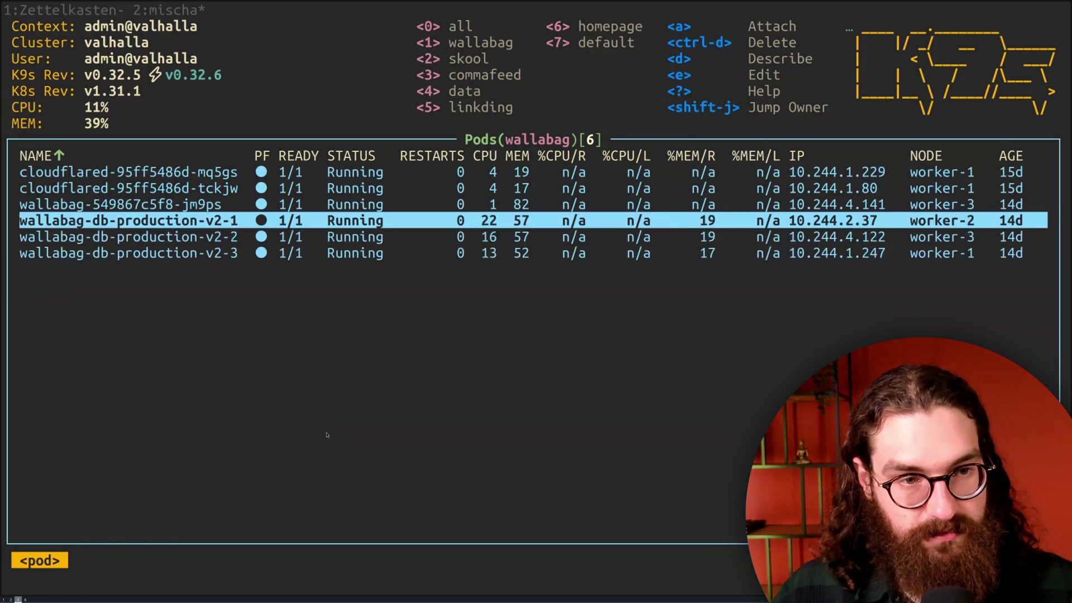
{"action": "type", "text": "s"}
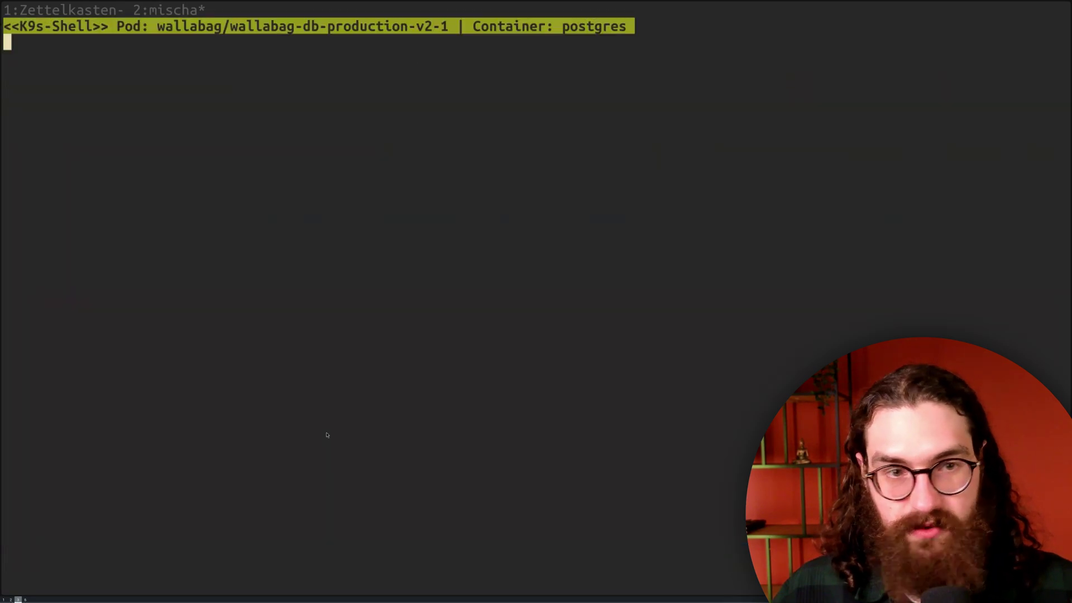
{"action": "type", "text": "sql"}
- Start psql in the pod and connect to the wallabag database with \c
{"action": "key", "text": "Return"}
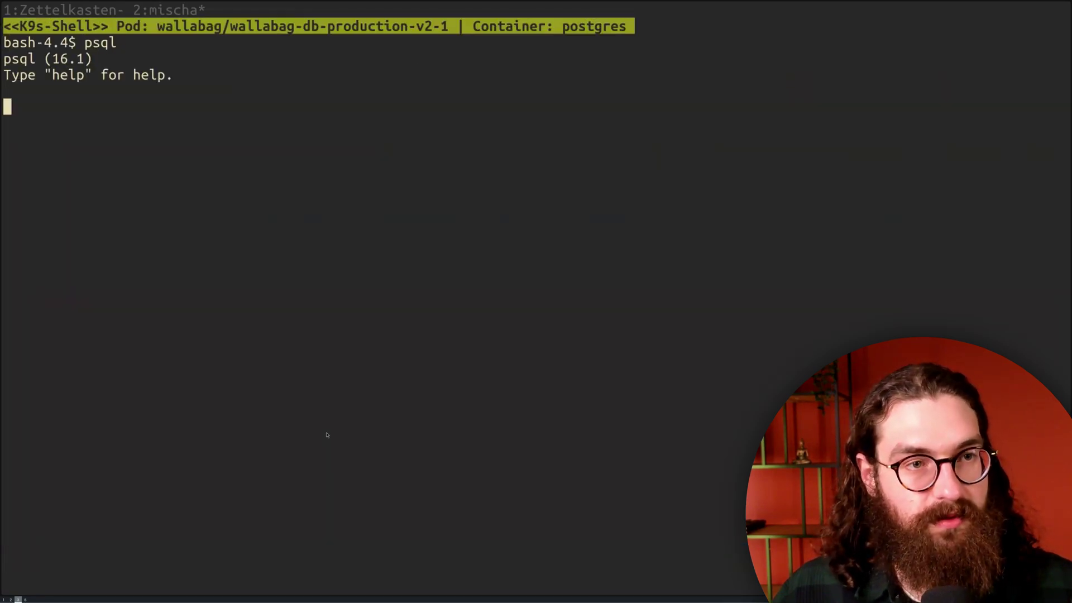
{"action": "type", "text": "\\c"}
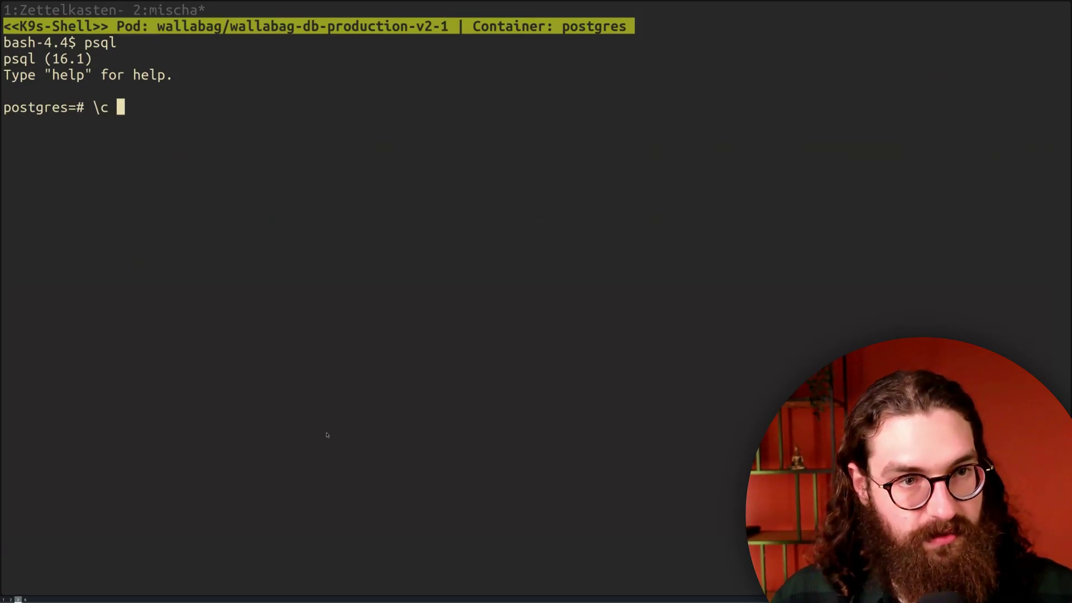
{"action": "key", "text": "Tab"}
{"action": "key", "text": "Tab"}
{"action": "key", "text": "Tab"}
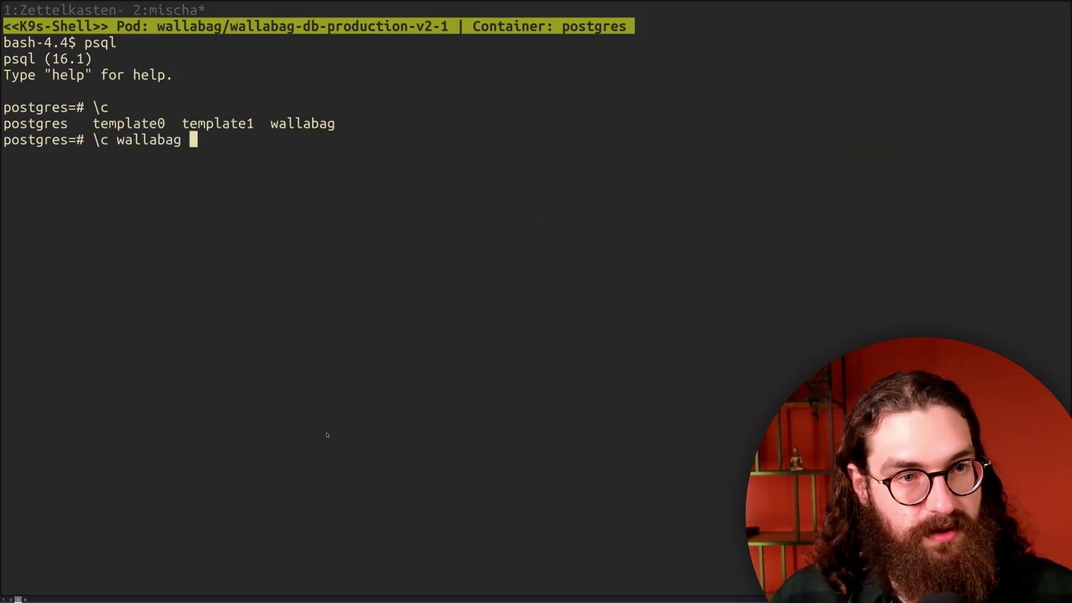
{"action": "key", "text": "Return"}
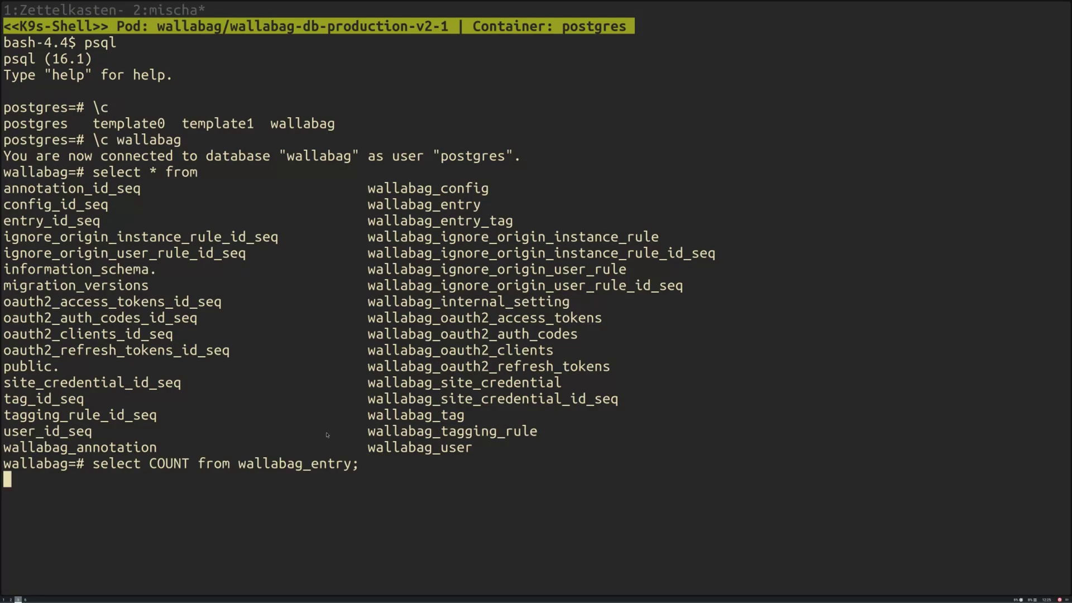
{"action": "type", "text": "kk"}
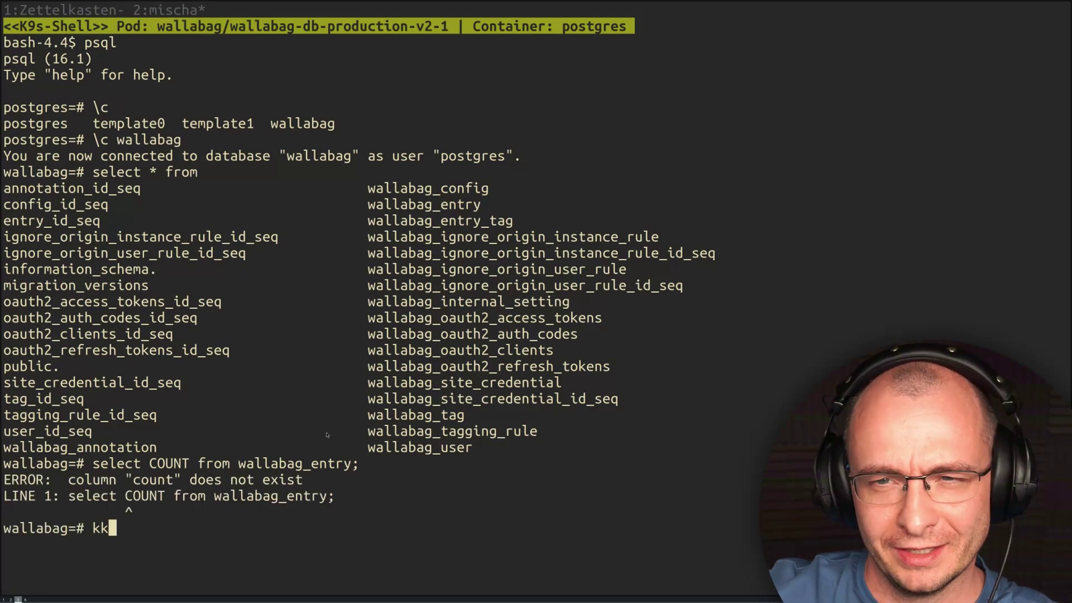
{"action": "key", "text": "BackSpace"}
{"action": "key", "text": "BackSpace"}
{"action": "type", "text": "k"}
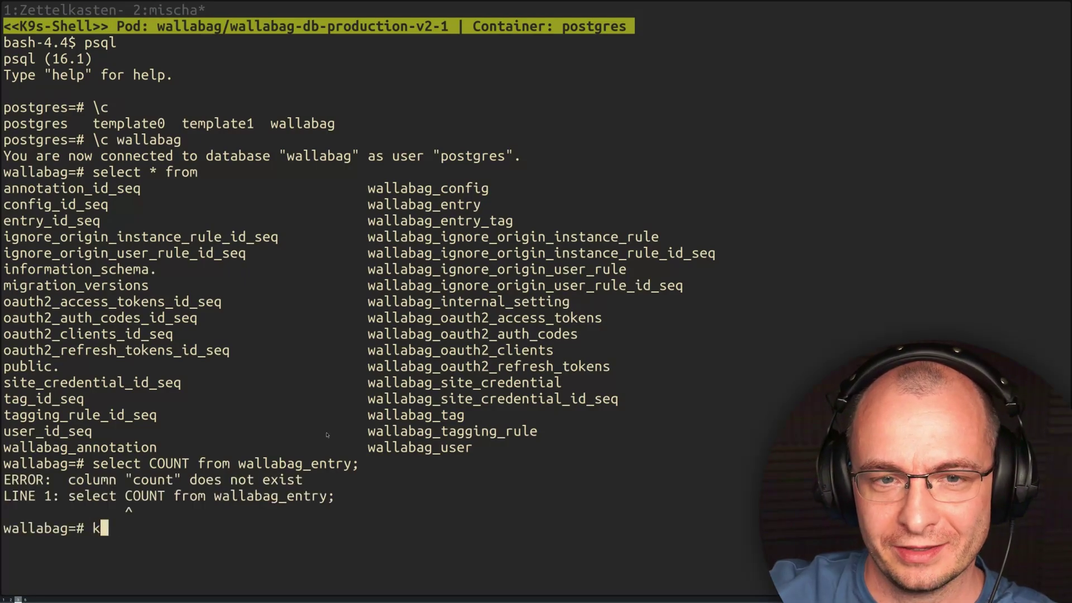
{"action": "type", "text": "select c"}
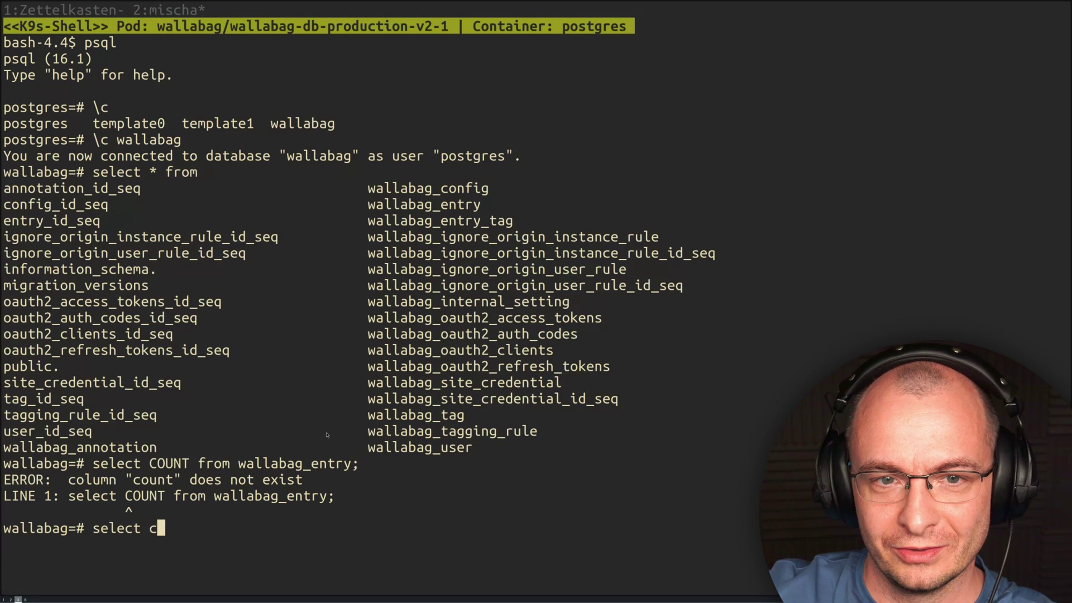
{"action": "type", "text": " *"}
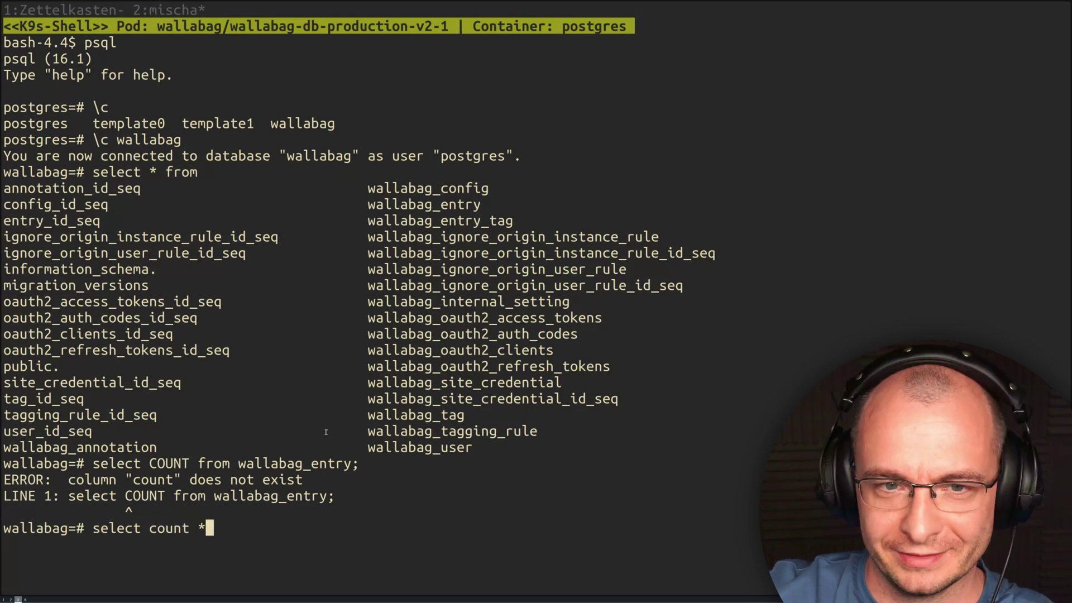
{"action": "type", "text": " from "}
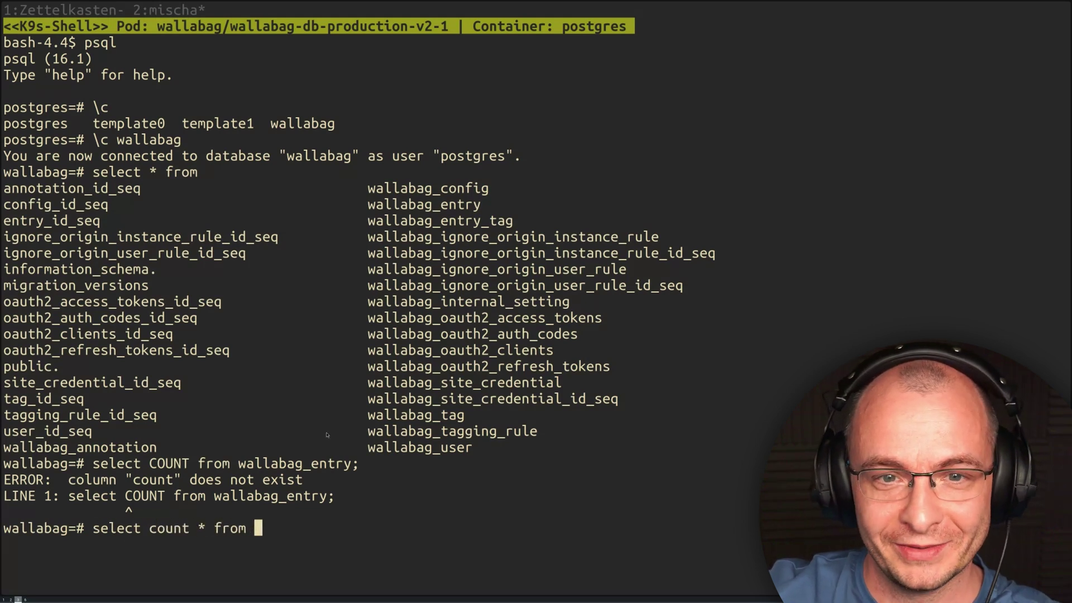
{"action": "type", "text": "wallabag_entry"}
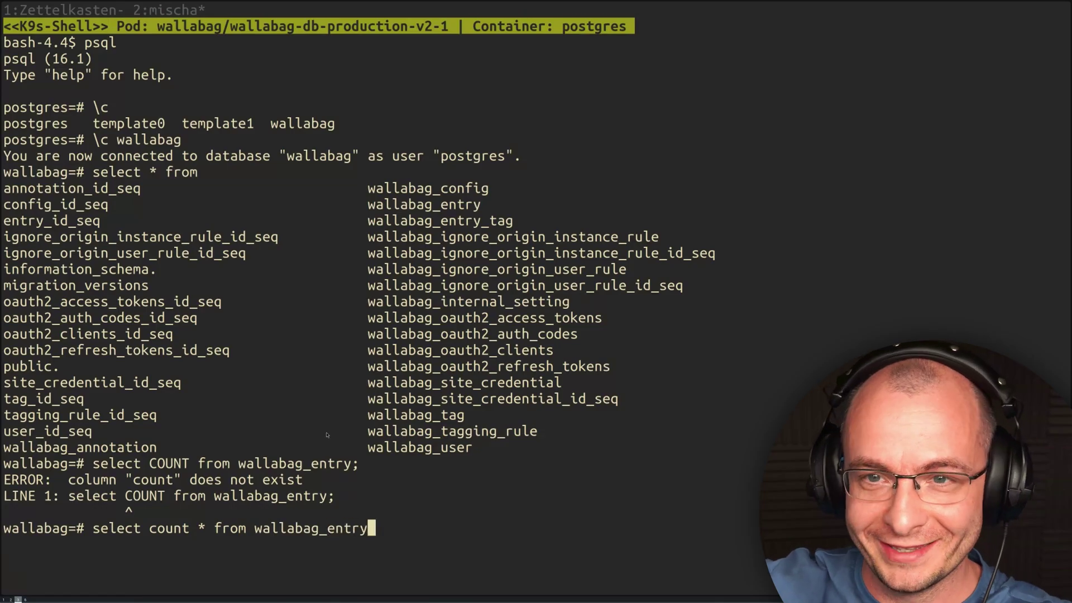
{"action": "type", "text": ";"}
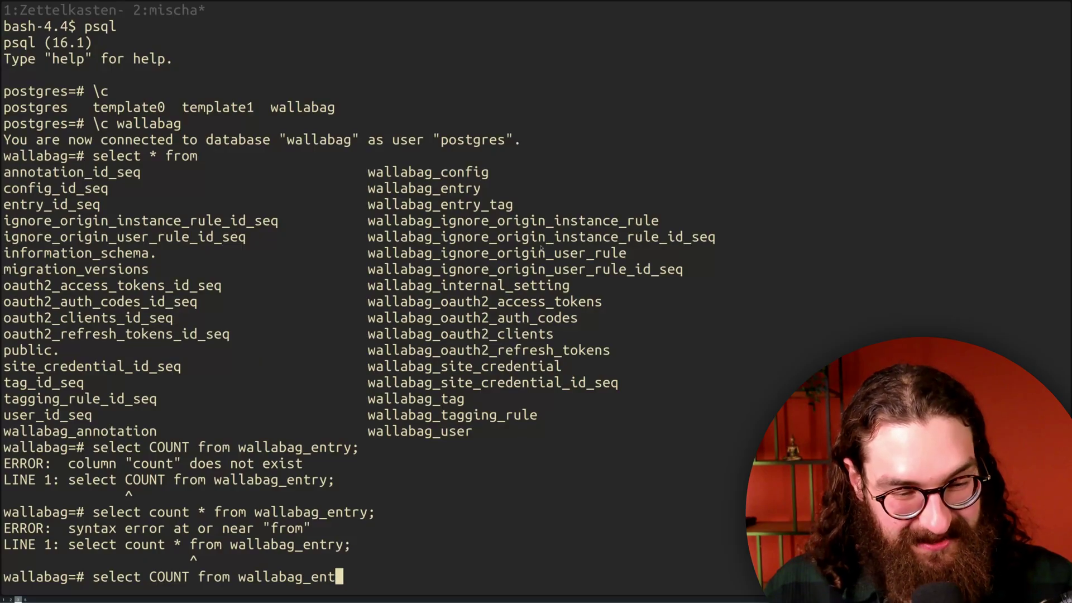
- Run select * from wallabag_entry and quit the result pager
{"action": "key", "text": "BackSpace"}
{"action": "key", "text": "BackSpace"}
{"action": "key", "text": "BackSpace"}
{"action": "key", "text": "BackSpace"}
{"action": "key", "text": "BackSpace"}
{"action": "key", "text": "BackSpace"}
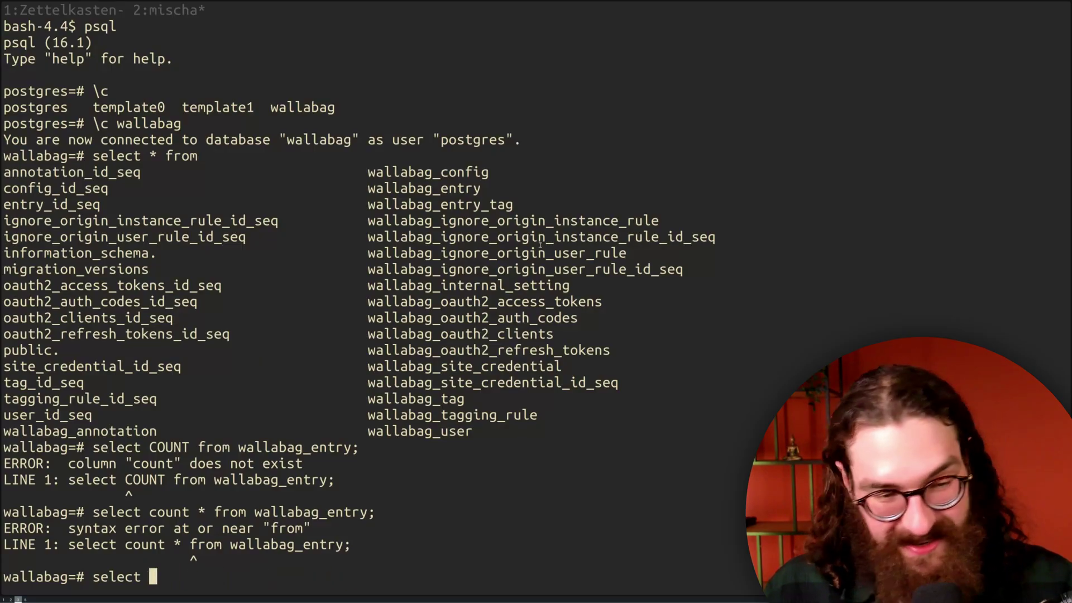
{"action": "type", "text": "* "}
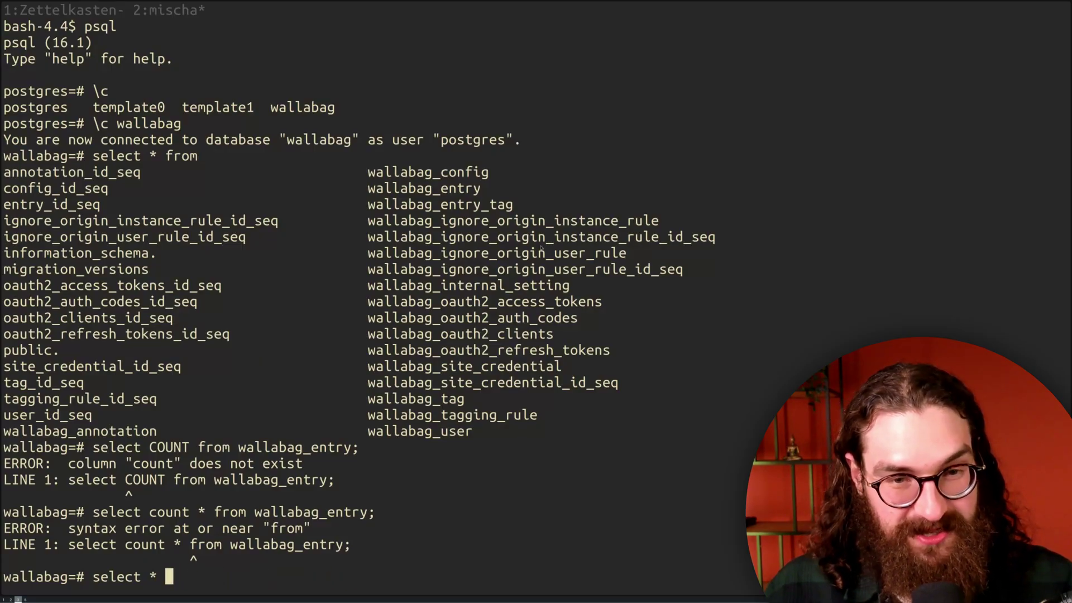
{"action": "type", "text": "from wallabag_entry;"}
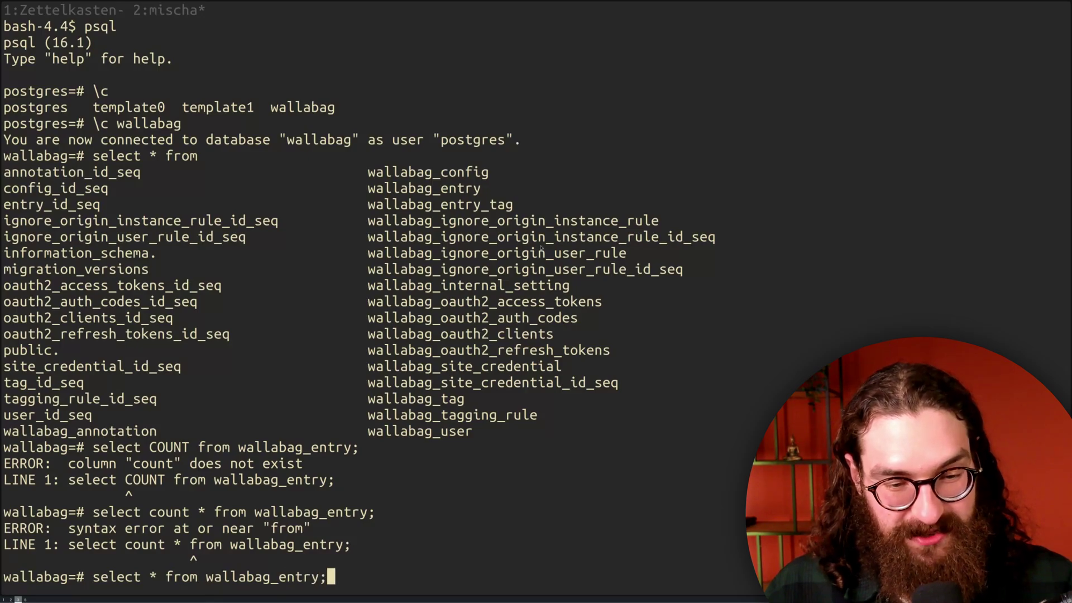
{"action": "key", "text": "Return"}
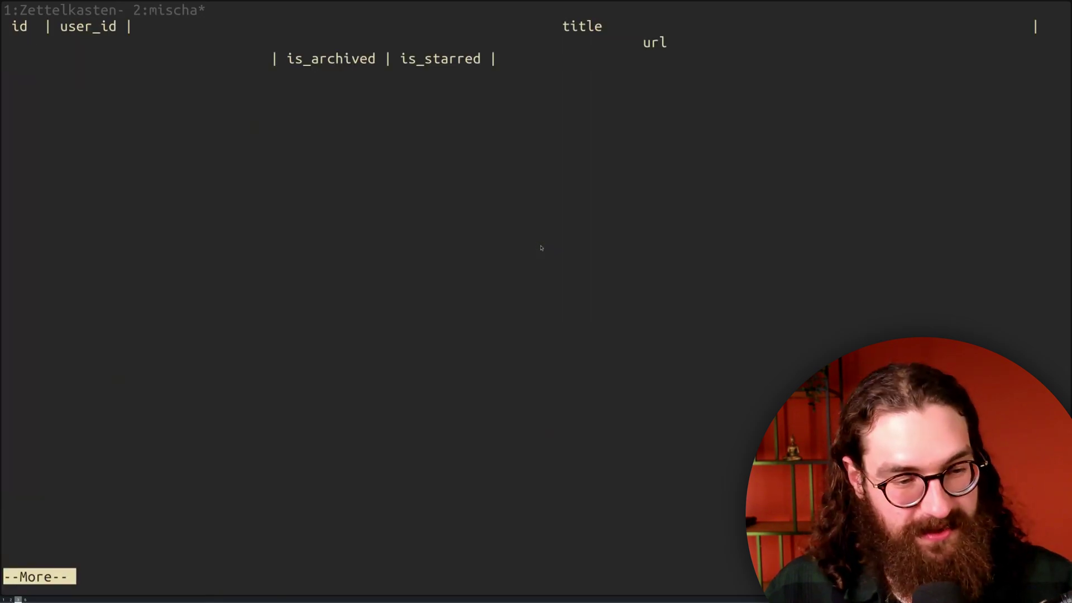
{"action": "key", "text": "space"}
{"action": "key", "text": "q"}
{"action": "type", "text": "select"}
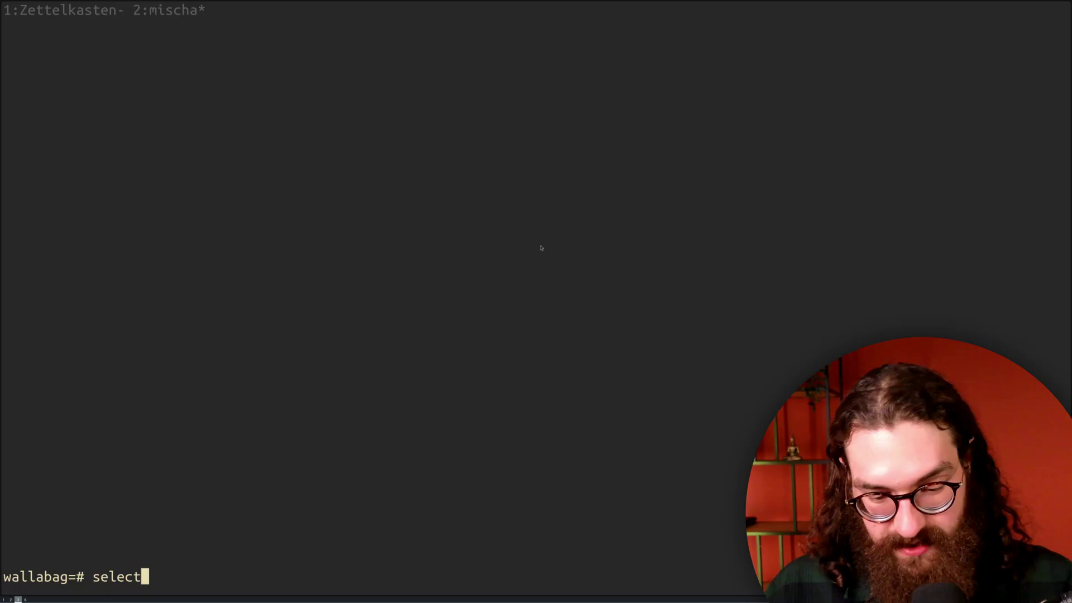
{"action": "type", "text": "count f"}
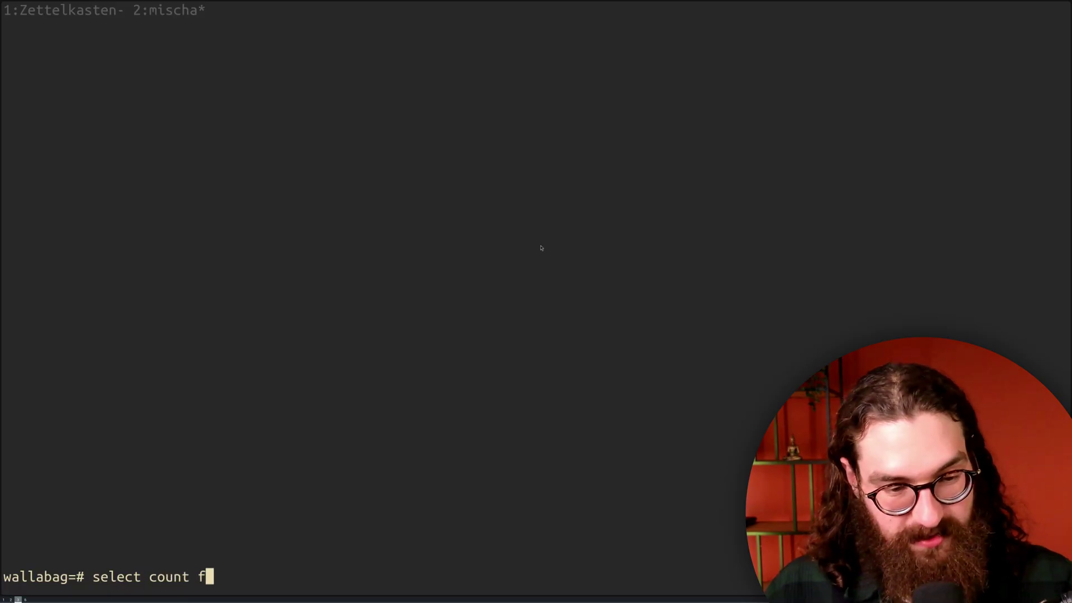
- List table names, copy wallabag_entry via tmux copy mode and bring up the browser
{"action": "key", "text": "Tab"}
{"action": "key", "text": "Tab"}
{"action": "key", "text": "Tab"}
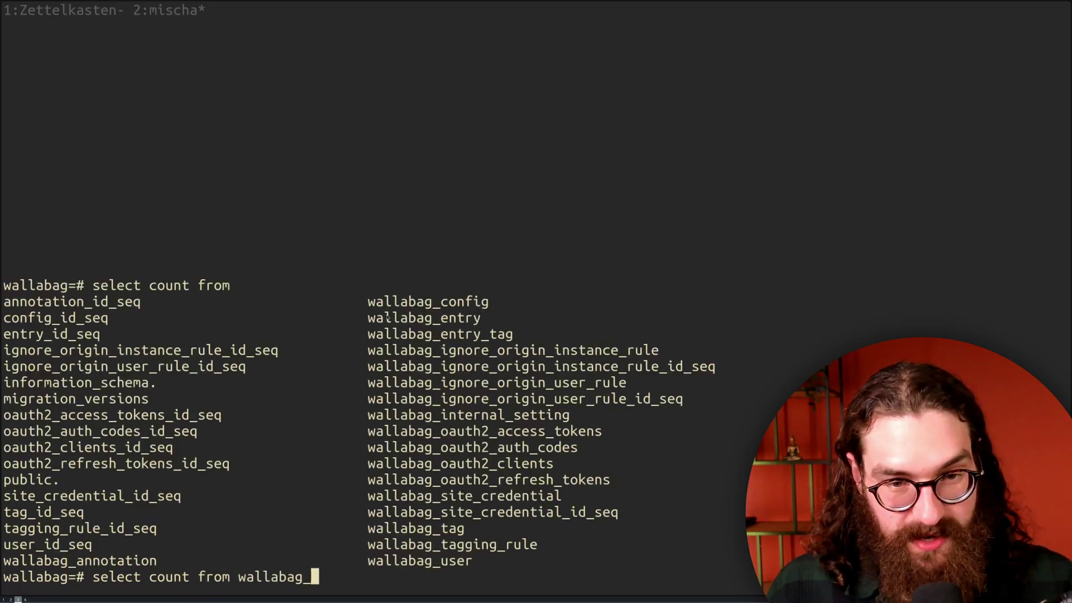
{"action": "left_click_drag", "start_coordinate": [368, 321], "coordinate": [500, 332]}
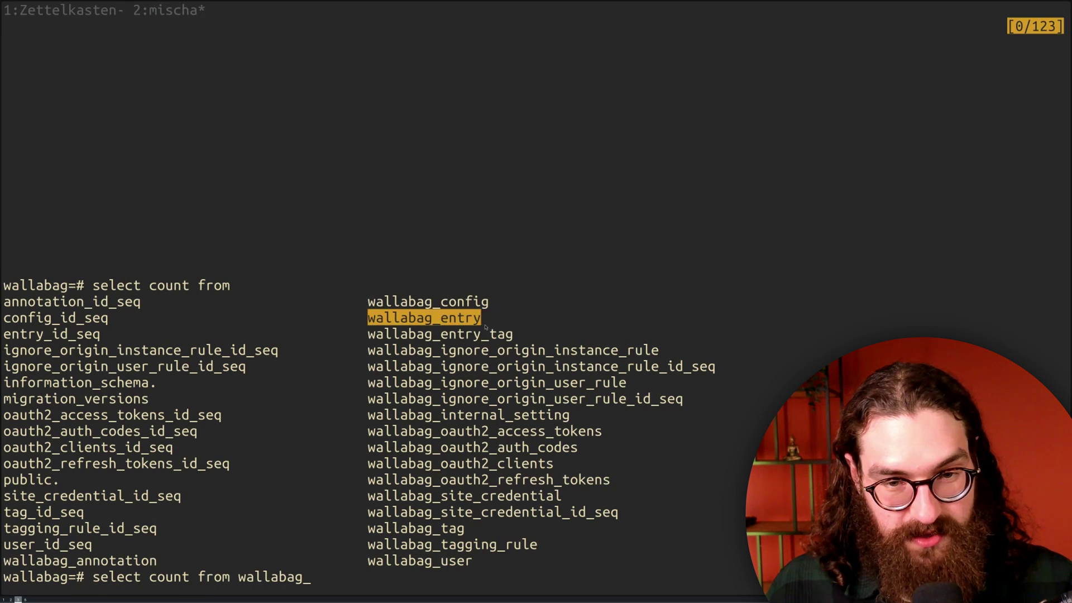
{"action": "key", "text": "Return"}
{"action": "key", "text": "super+2"}
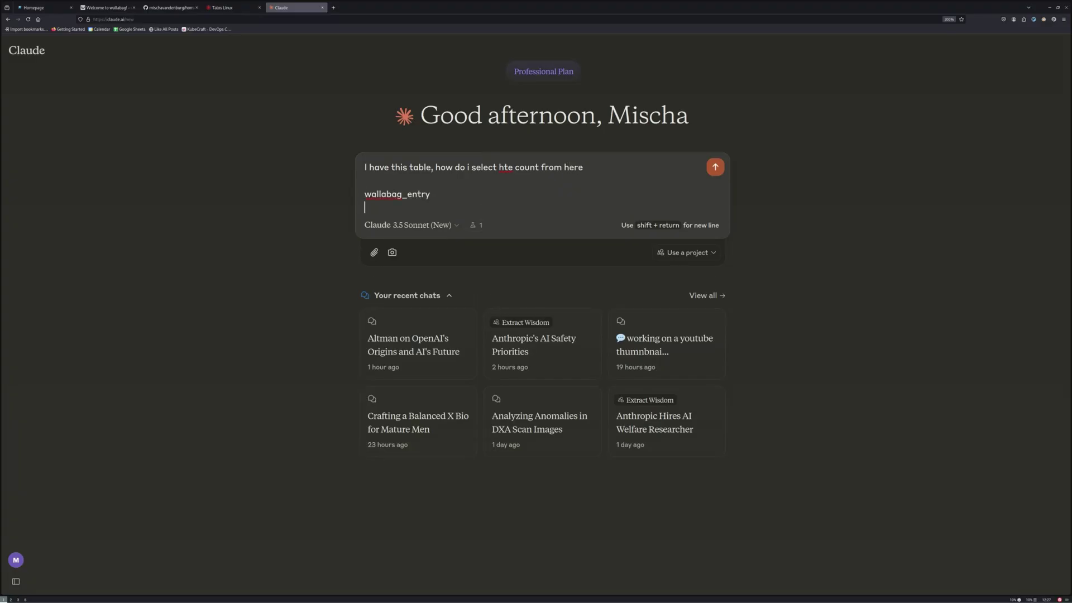
- Ask Claude about wallabag_entry and follow up with 'count the rows'
{"action": "key", "text": "Return"}
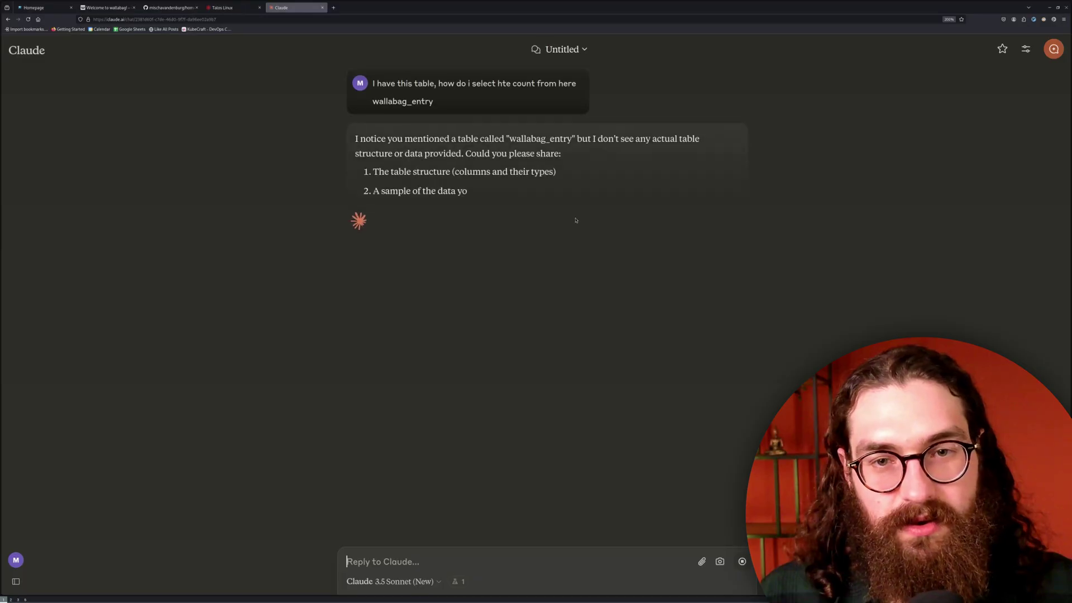
{"action": "type", "text": "count the rows"}
{"action": "key", "text": "Return"}
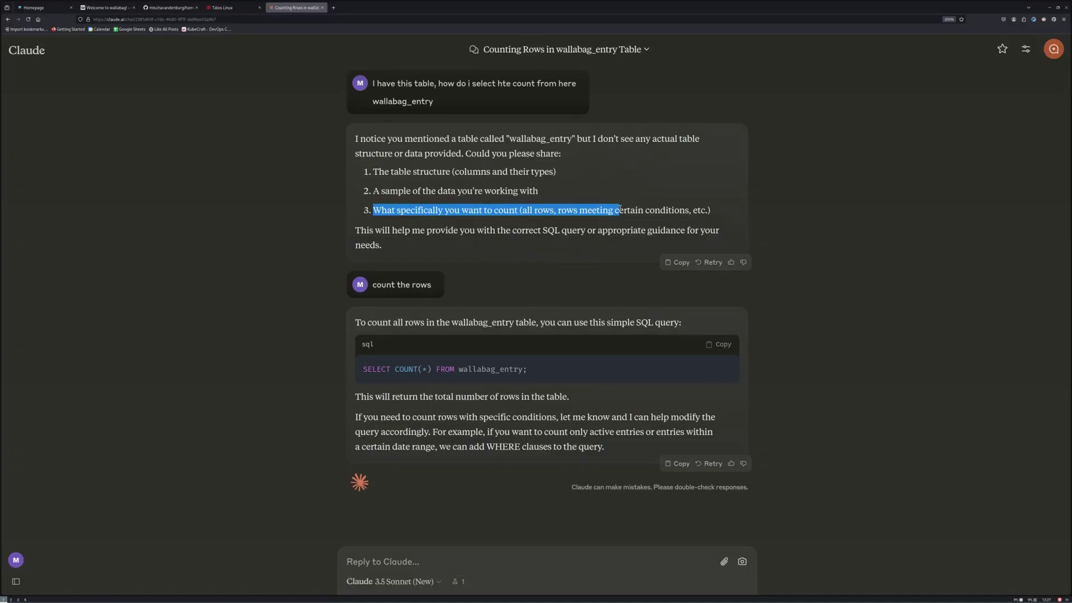
{"action": "left_click", "coordinate": [554, 210]}
- Review Claude's clarification and its SELECT COUNT(*) FROM wallabag_entry answer
{"action": "left_click_drag", "start_coordinate": [372, 285], "coordinate": [435, 285]}
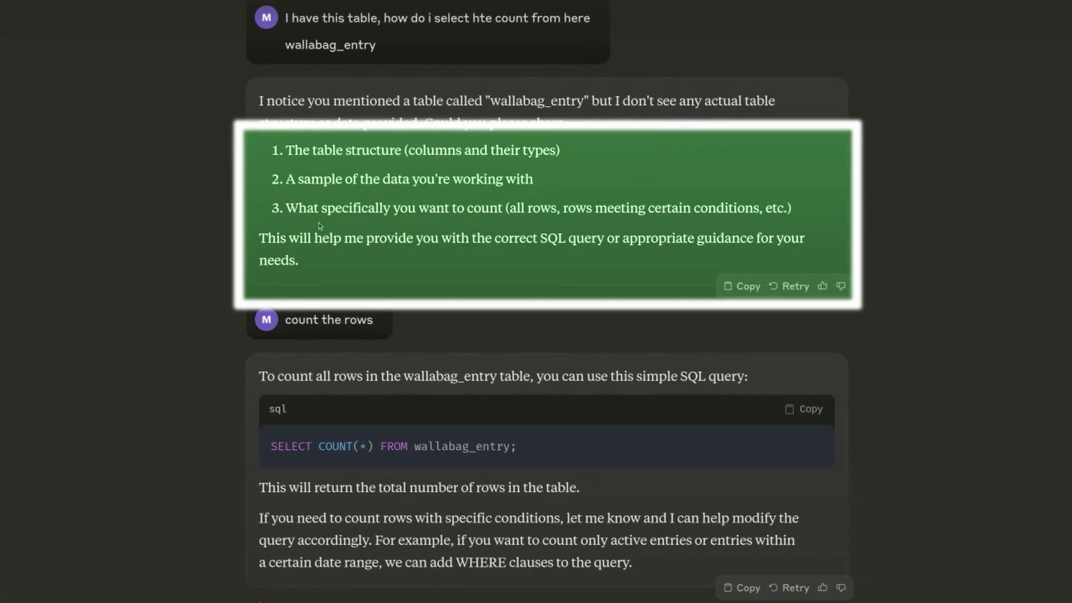
{"action": "left_click_drag", "start_coordinate": [397, 210], "coordinate": [554, 211]}
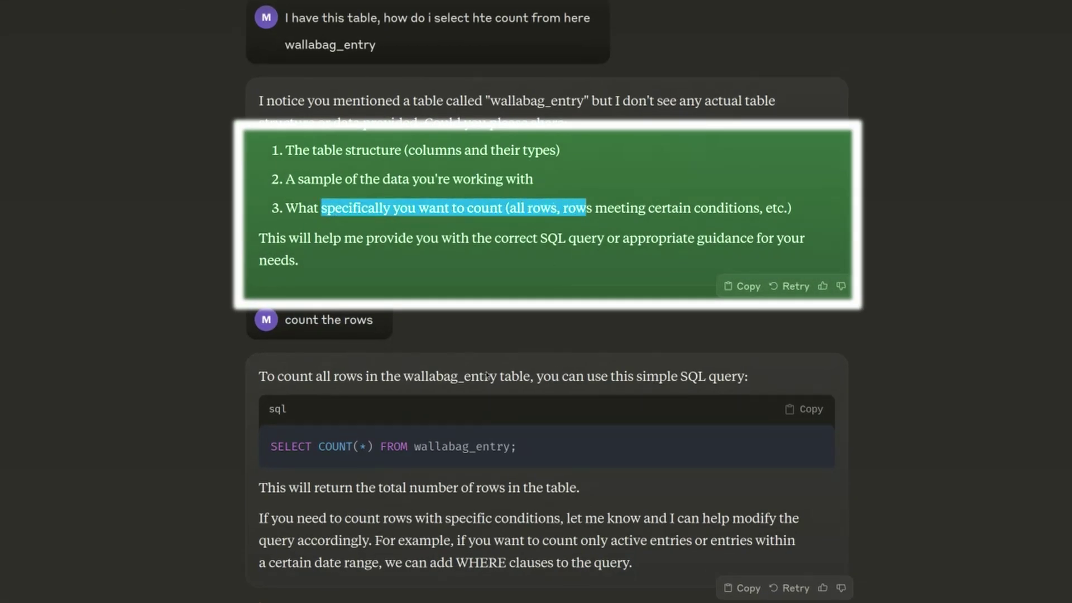
{"action": "left_click", "coordinate": [507, 431]}
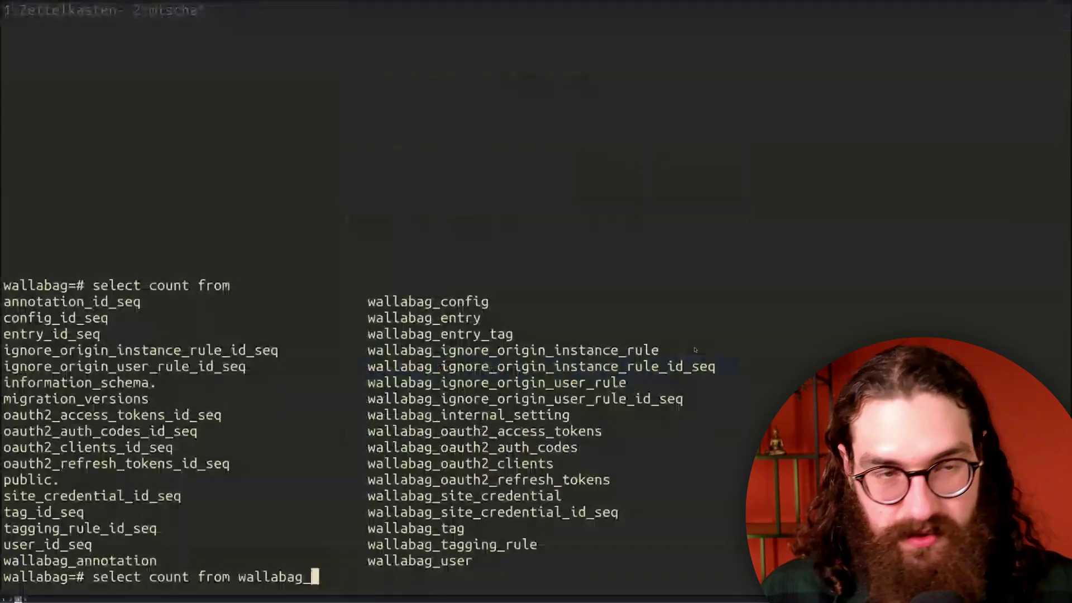
- Run SELECT COUNT(*) FROM wallabag_entry in psql, returning 51
{"action": "key", "text": "ctrl+c"}
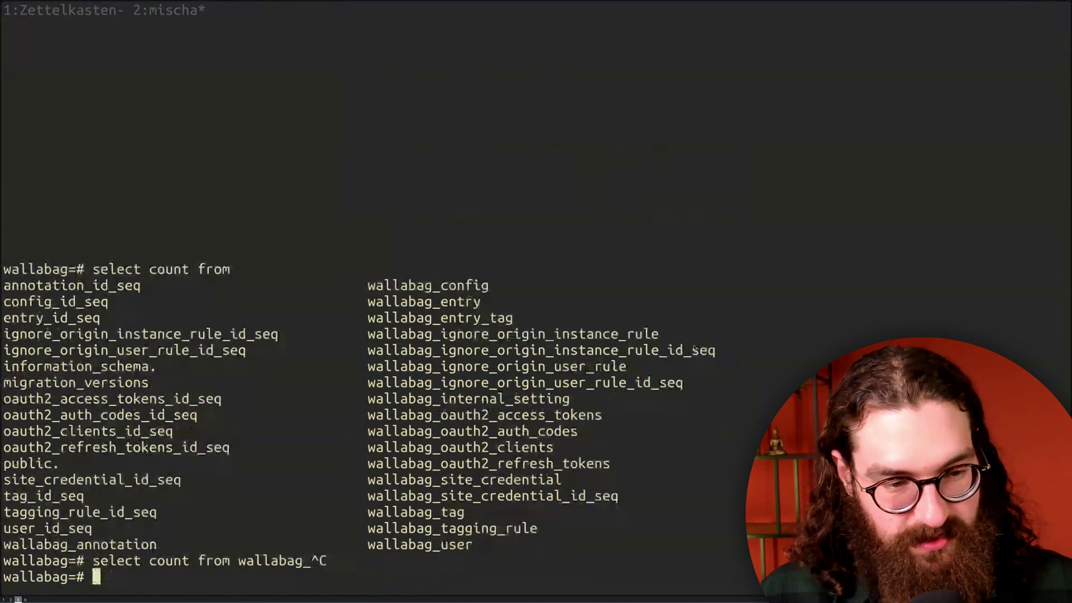
{"action": "key", "text": "ctrl+shift+v"}
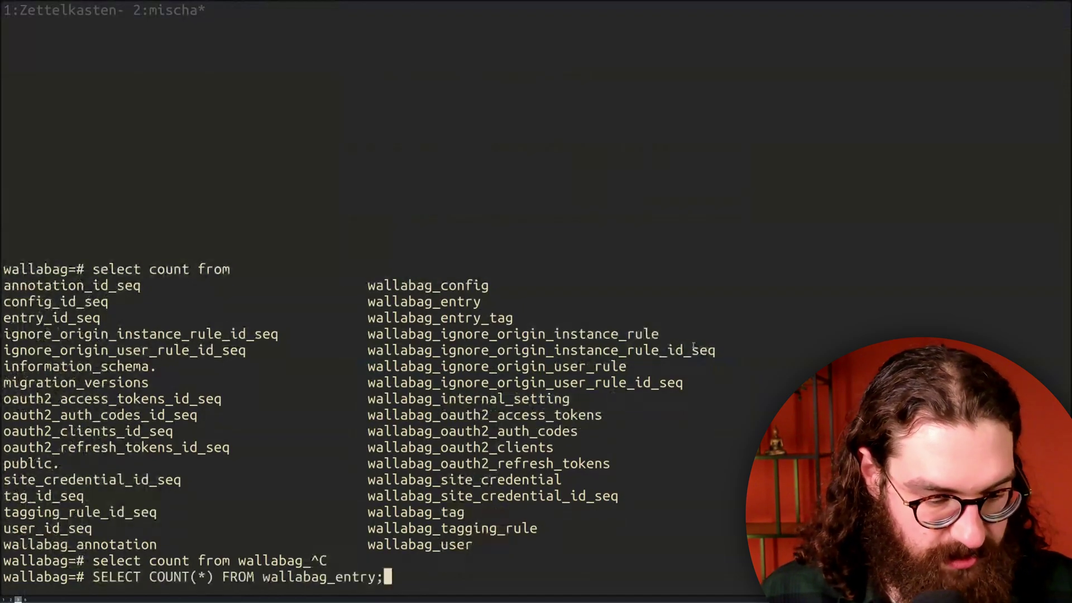
{"action": "key", "text": "Return"}
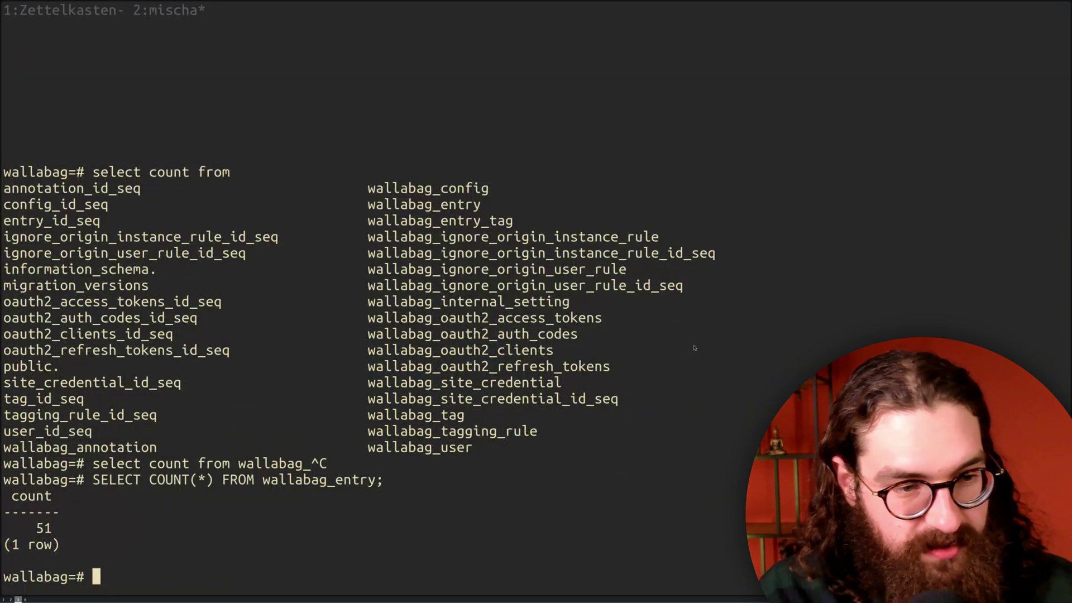
- Exit psql with \q back to the k9s wallabag pod list
{"action": "key", "text": "ctrl+c"}
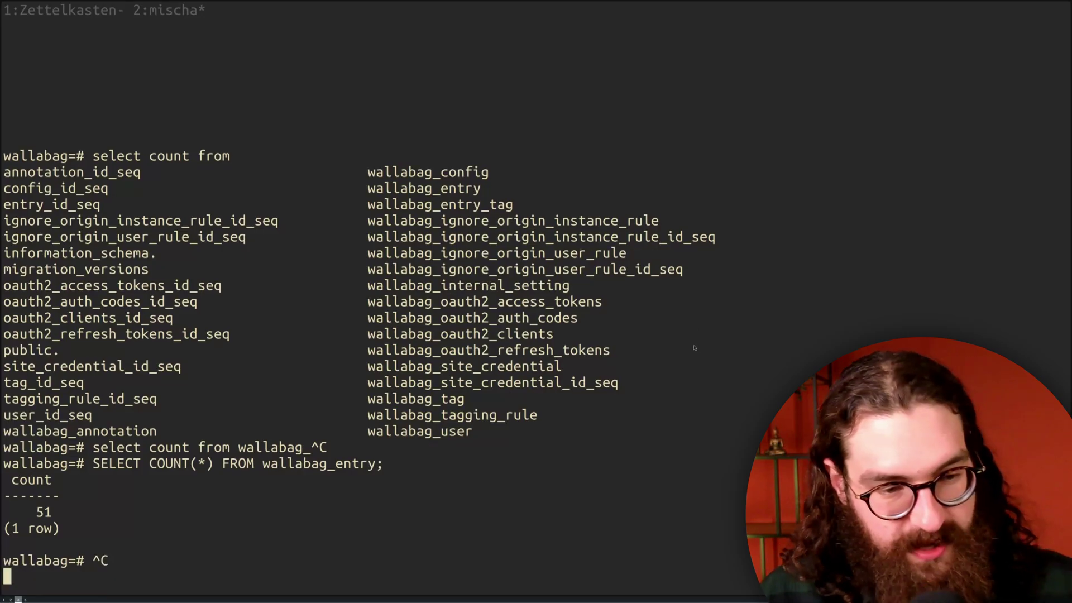
{"action": "type", "text": "\\q"}
{"action": "key", "text": "Return"}
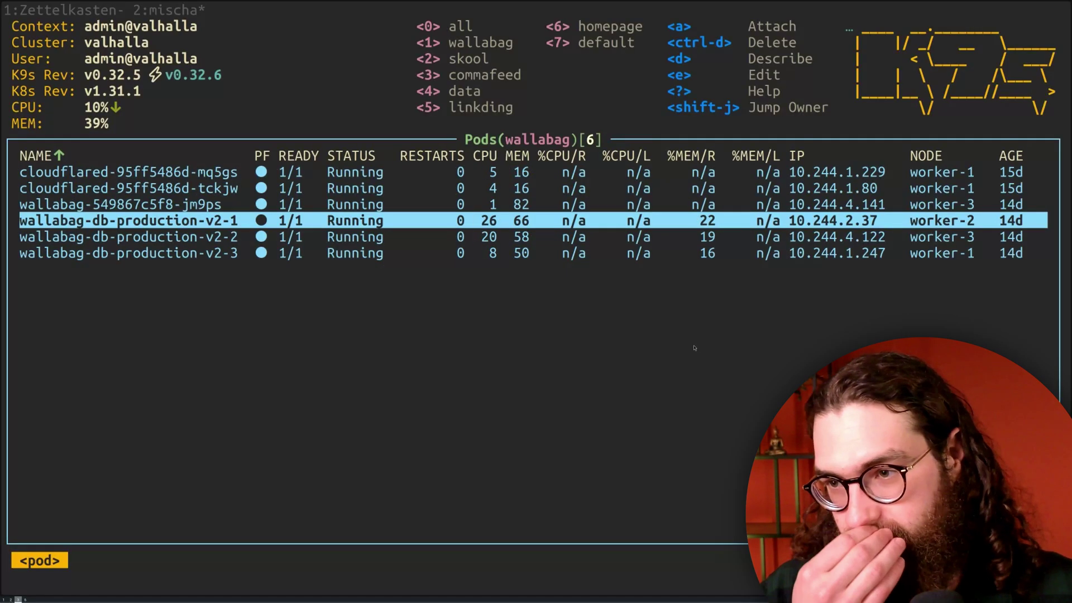
{"action": "key", "text": "Up"}
{"action": "key", "text": "Down"}
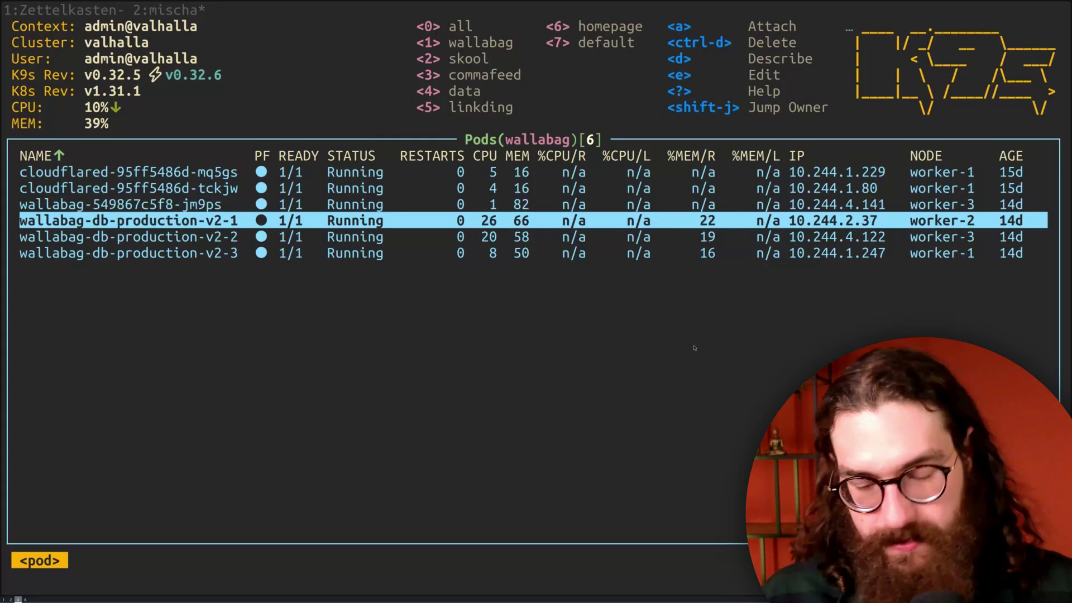
- Return to the Homepage dashboard and open the Linkding bookmarks tile
{"action": "key", "text": "alt+Tab"}
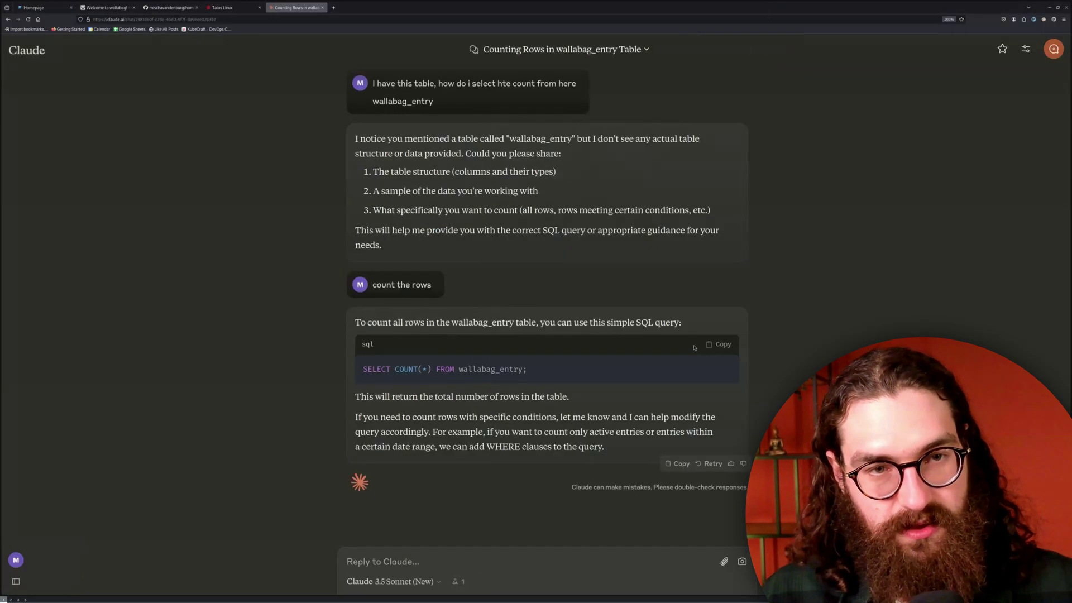
{"action": "left_click", "coordinate": [42, 8]}
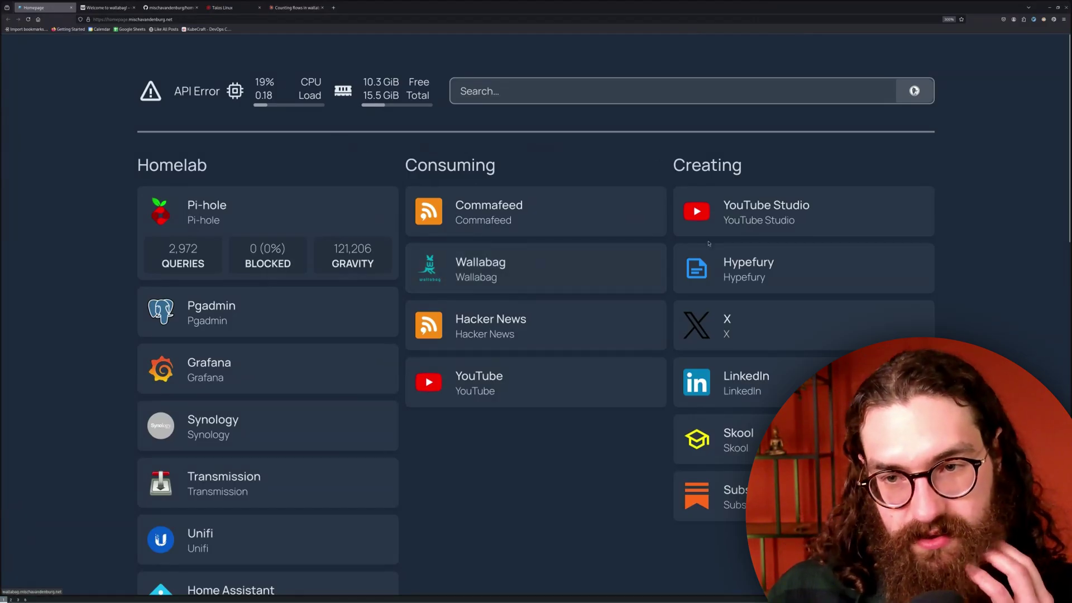
{"action": "scroll", "coordinate": [449, 355], "scroll_direction": "down", "scroll_amount": 2}
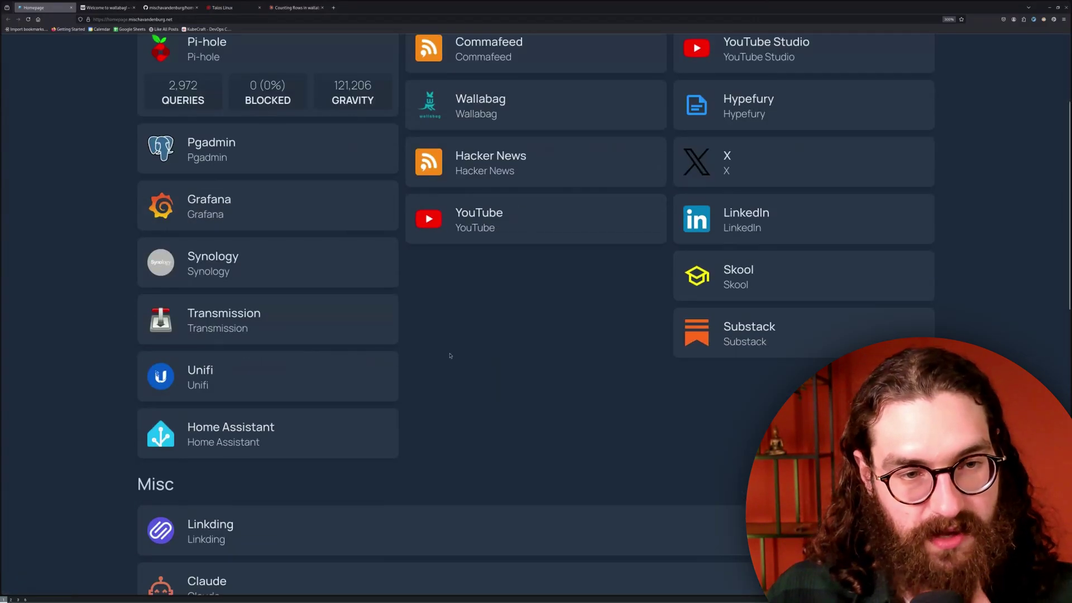
{"action": "scroll", "coordinate": [503, 337], "scroll_direction": "down", "scroll_amount": 2}
{"action": "scroll", "coordinate": [503, 338], "scroll_direction": "down", "scroll_amount": 2}
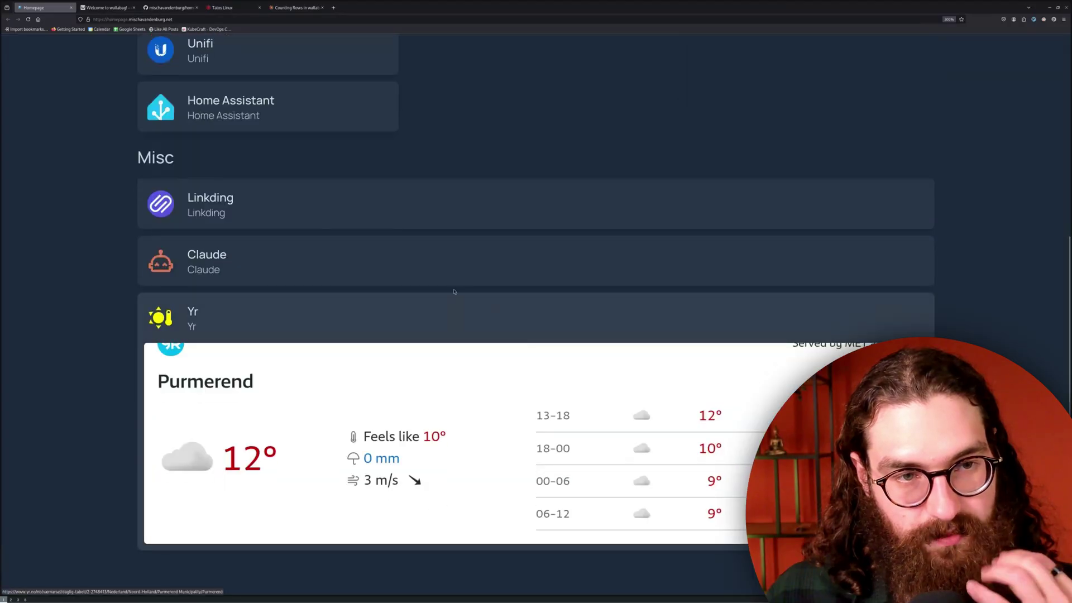
{"action": "left_click", "coordinate": [313, 215]}
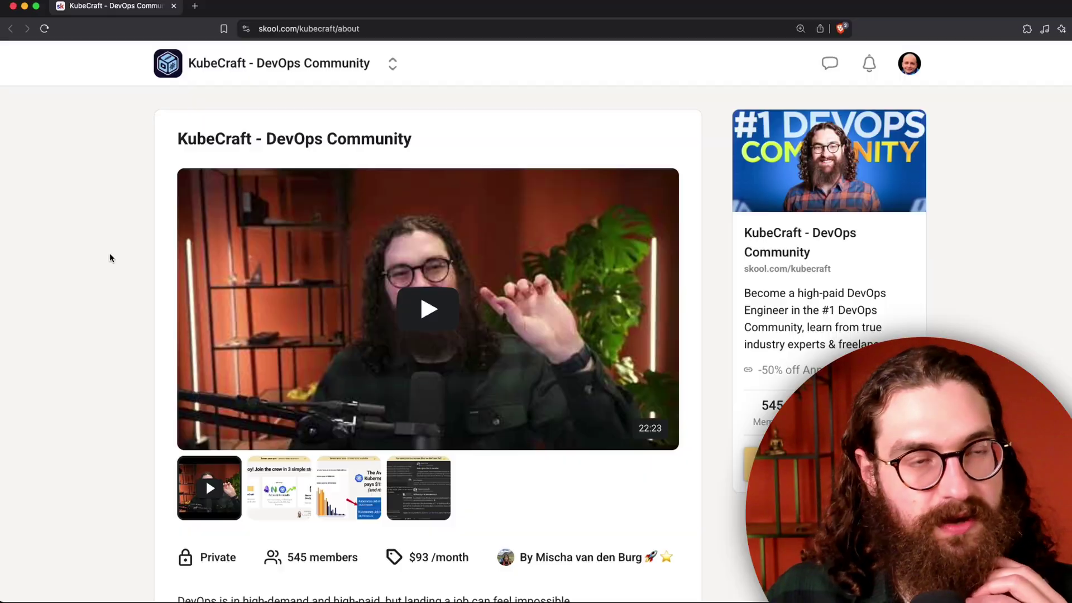
- Select the skool.com/kubecraft/about address, then dismiss the selection
{"action": "left_click", "coordinate": [268, 28]}
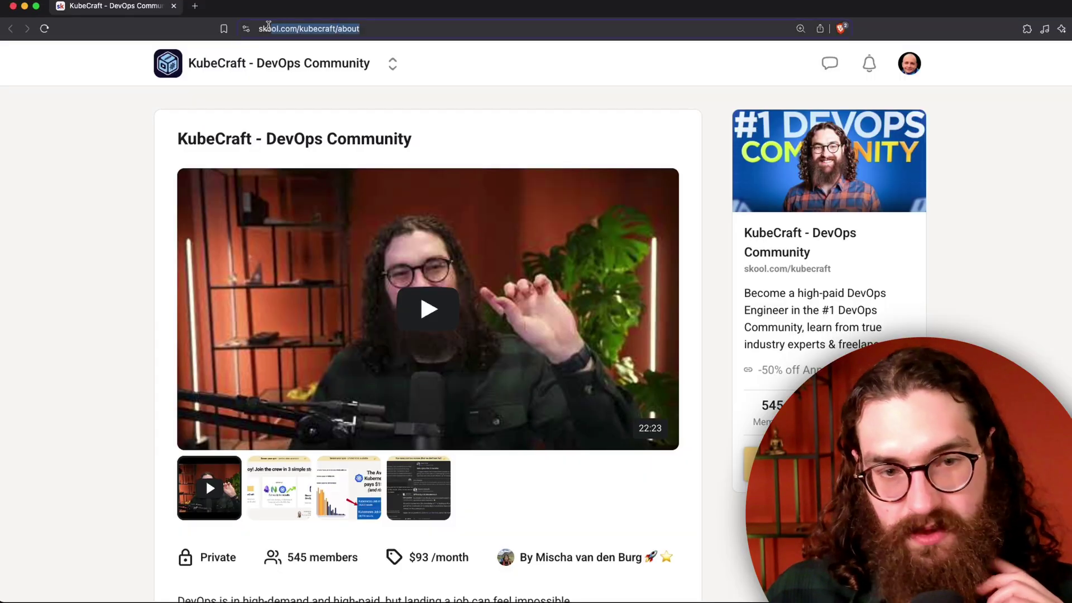
{"action": "left_click", "coordinate": [98, 376]}
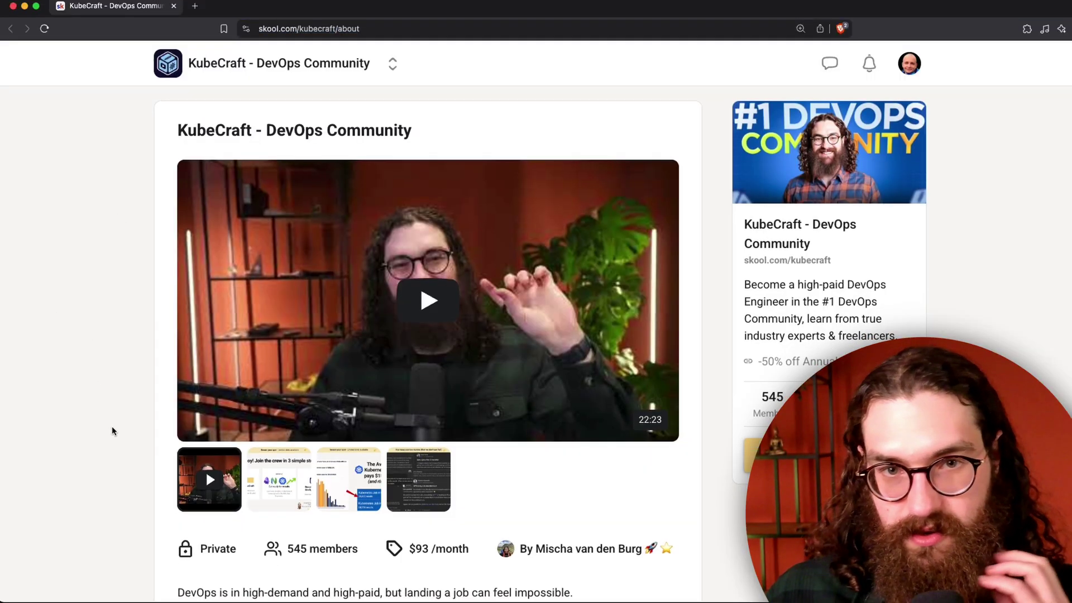
{"action": "scroll", "coordinate": [112, 452], "scroll_direction": "down", "scroll_amount": 5}
{"action": "scroll", "coordinate": [115, 460], "scroll_direction": "down", "scroll_amount": 3}
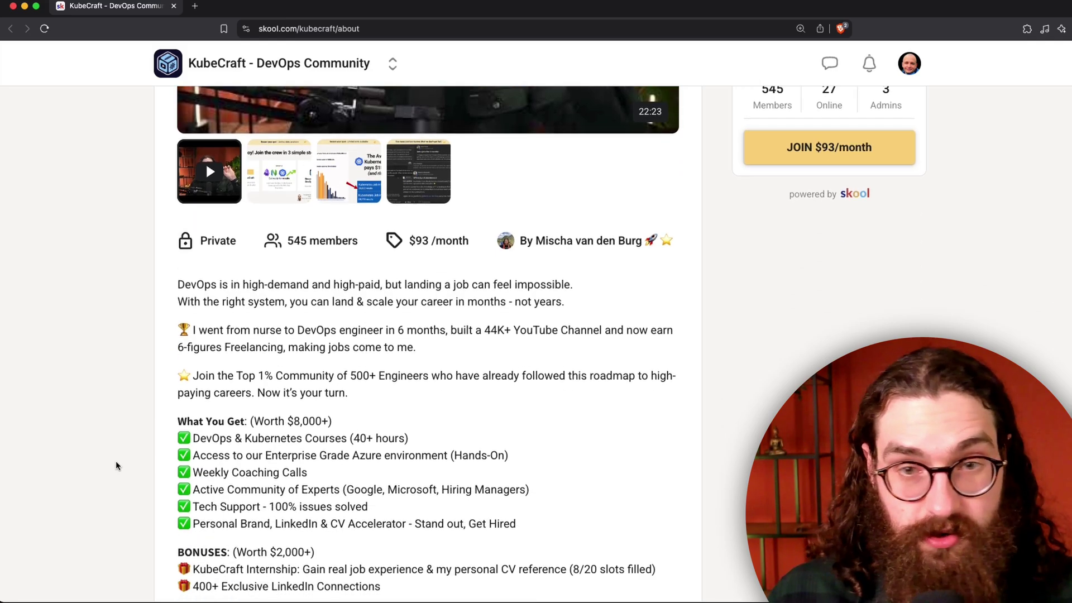
{"action": "scroll", "coordinate": [116, 461], "scroll_direction": "down", "scroll_amount": 2}
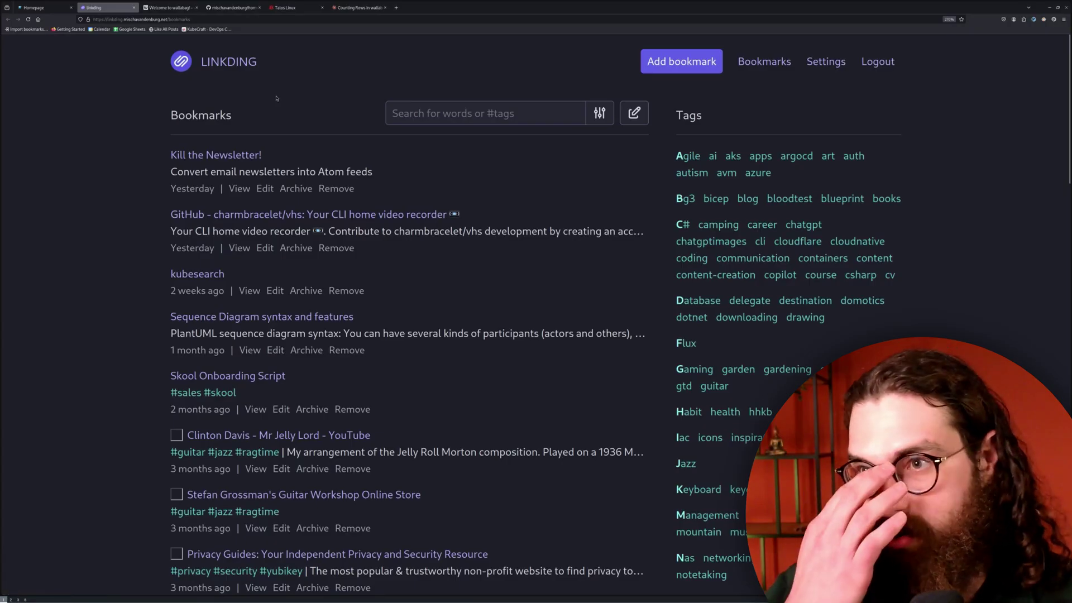
{"action": "left_click", "coordinate": [1013, 19]}
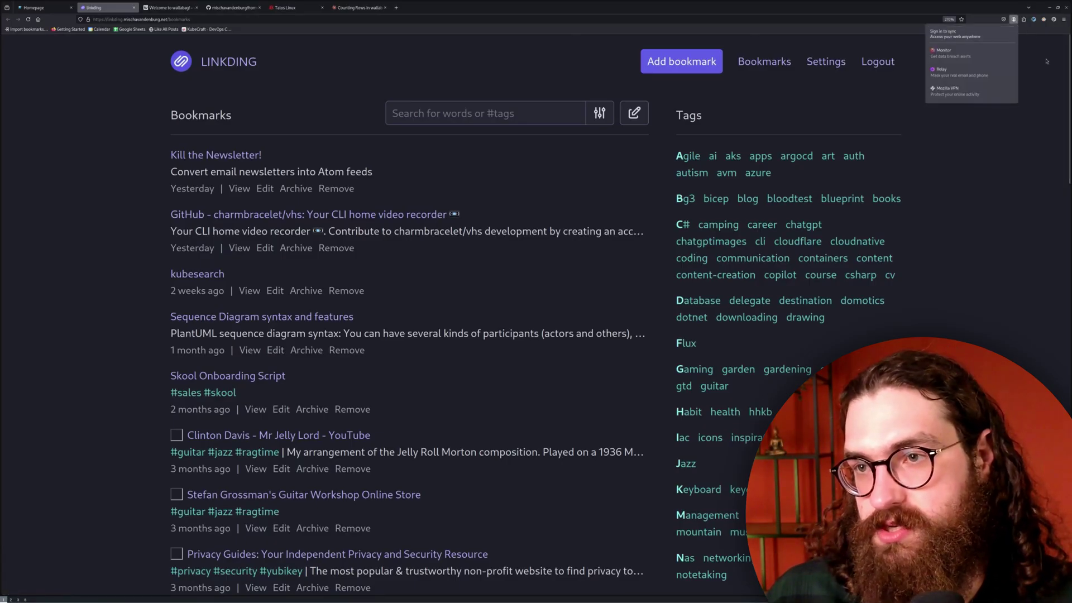
{"action": "left_click", "coordinate": [1013, 55]}
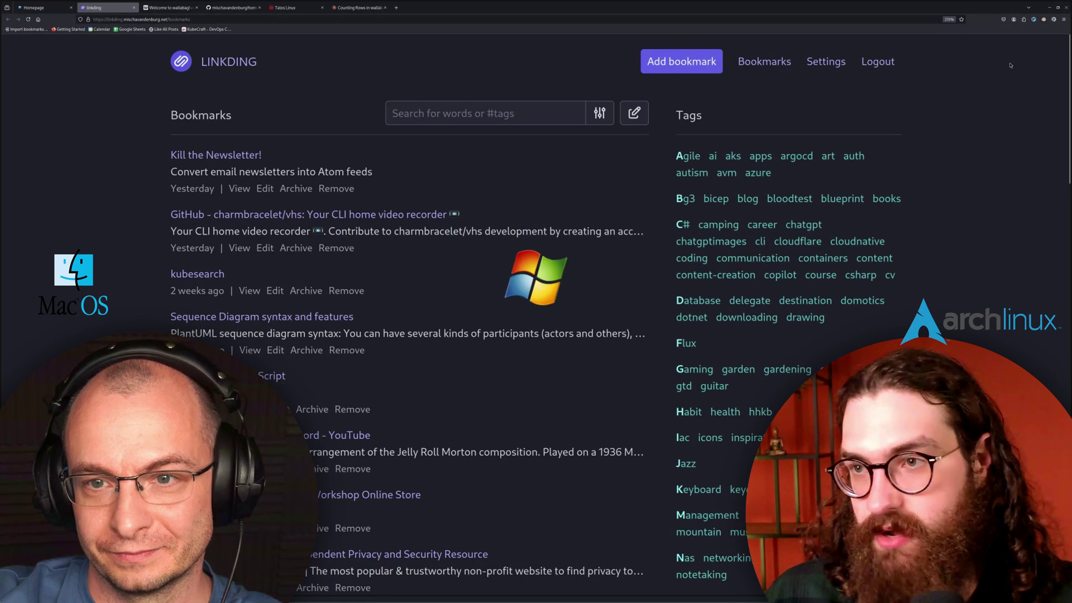
{"action": "scroll", "coordinate": [516, 185], "scroll_direction": "down", "scroll_amount": 5}
{"action": "scroll", "coordinate": [515, 185], "scroll_direction": "up", "scroll_amount": 5}
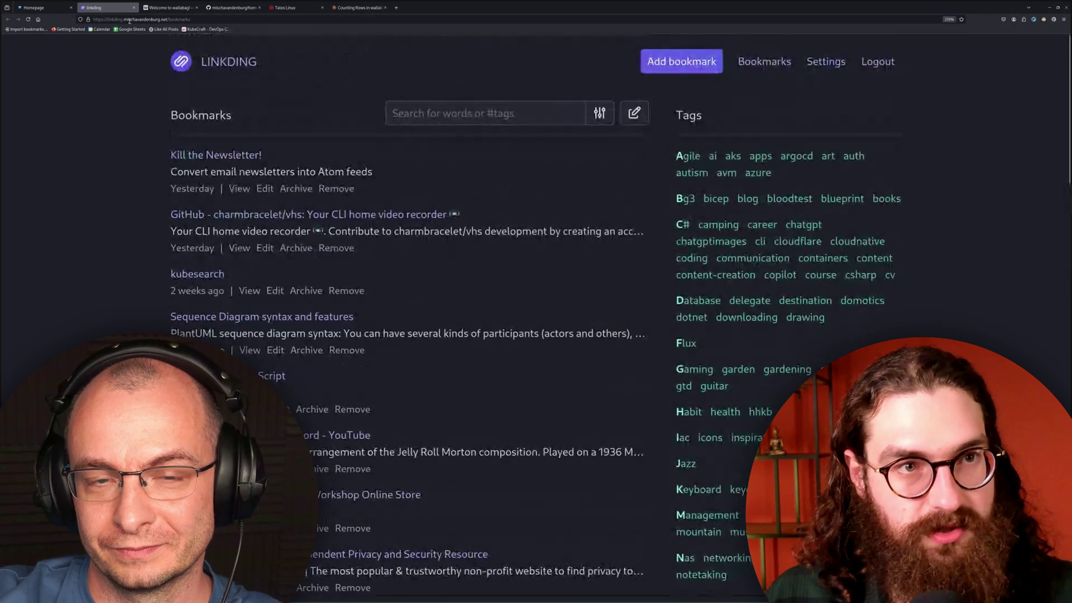
{"action": "key", "text": "ctrl+l"}
{"action": "left_click", "coordinate": [141, 160]}
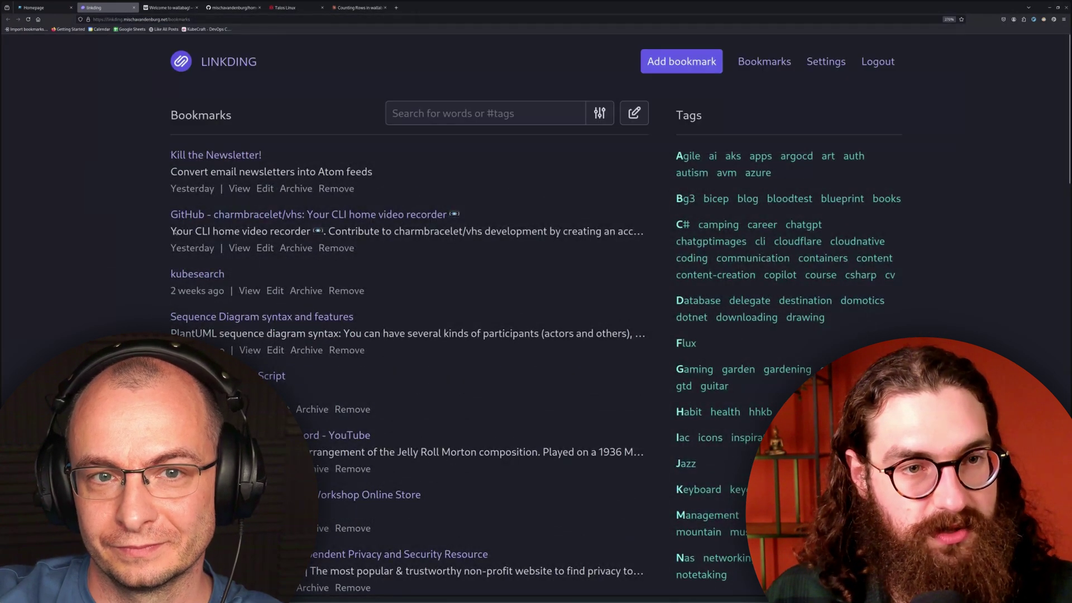